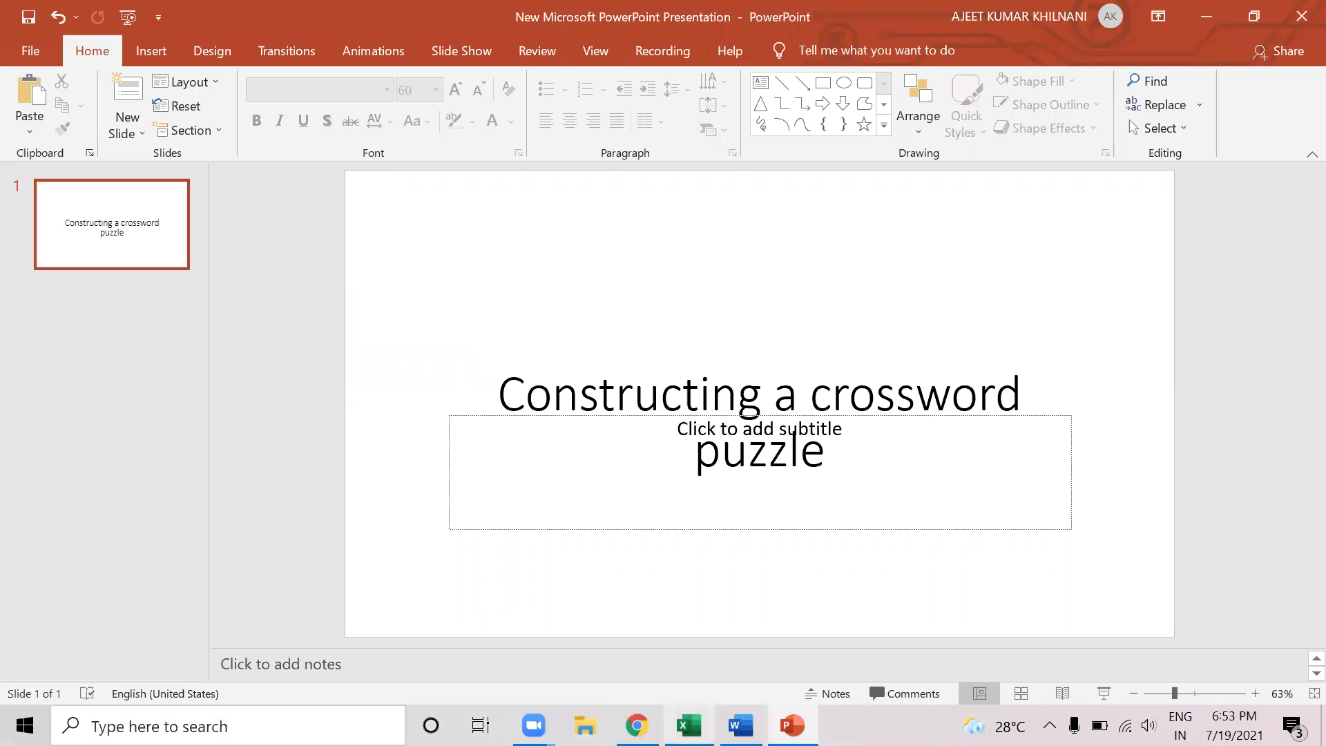
pyautogui.hotkey('alt', 'Tab')
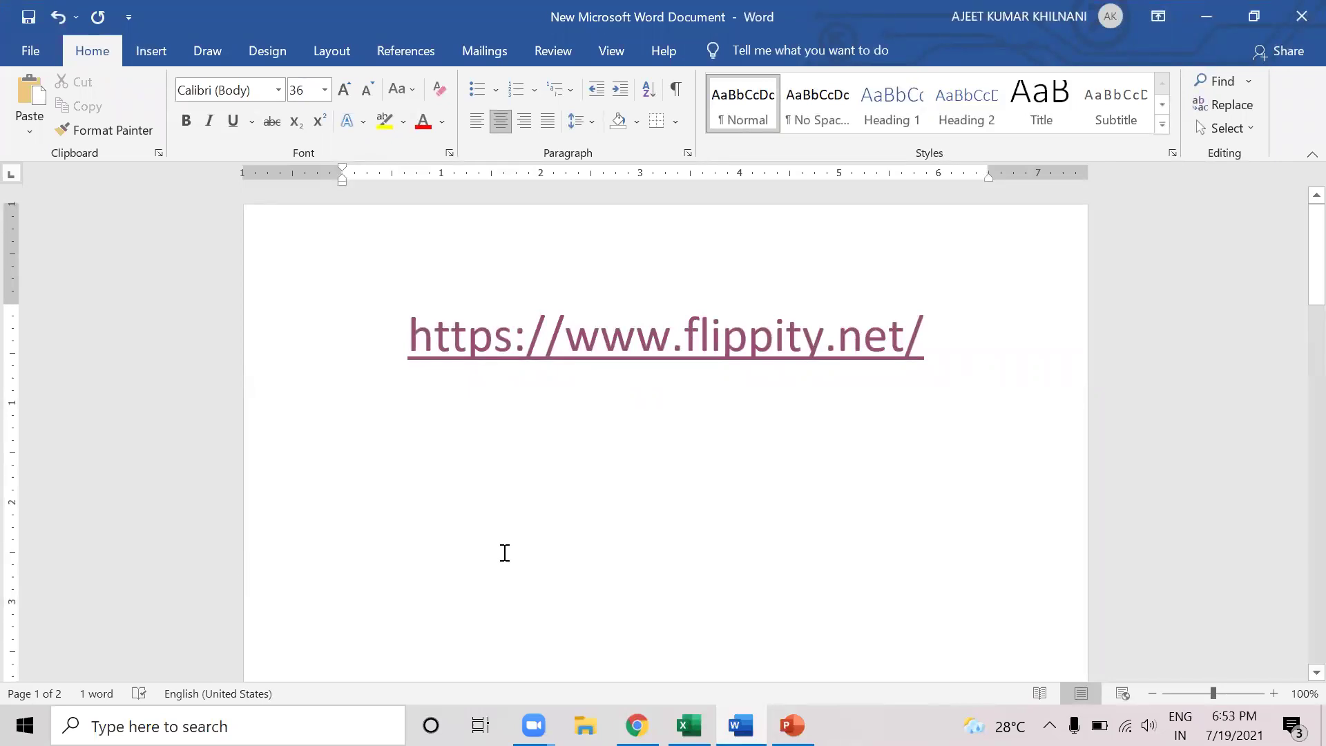
# Step: In Chrome, scroll the Flippity homepage's activity gallery down to the Crossword Puzzle card
pyautogui.click(637, 725)
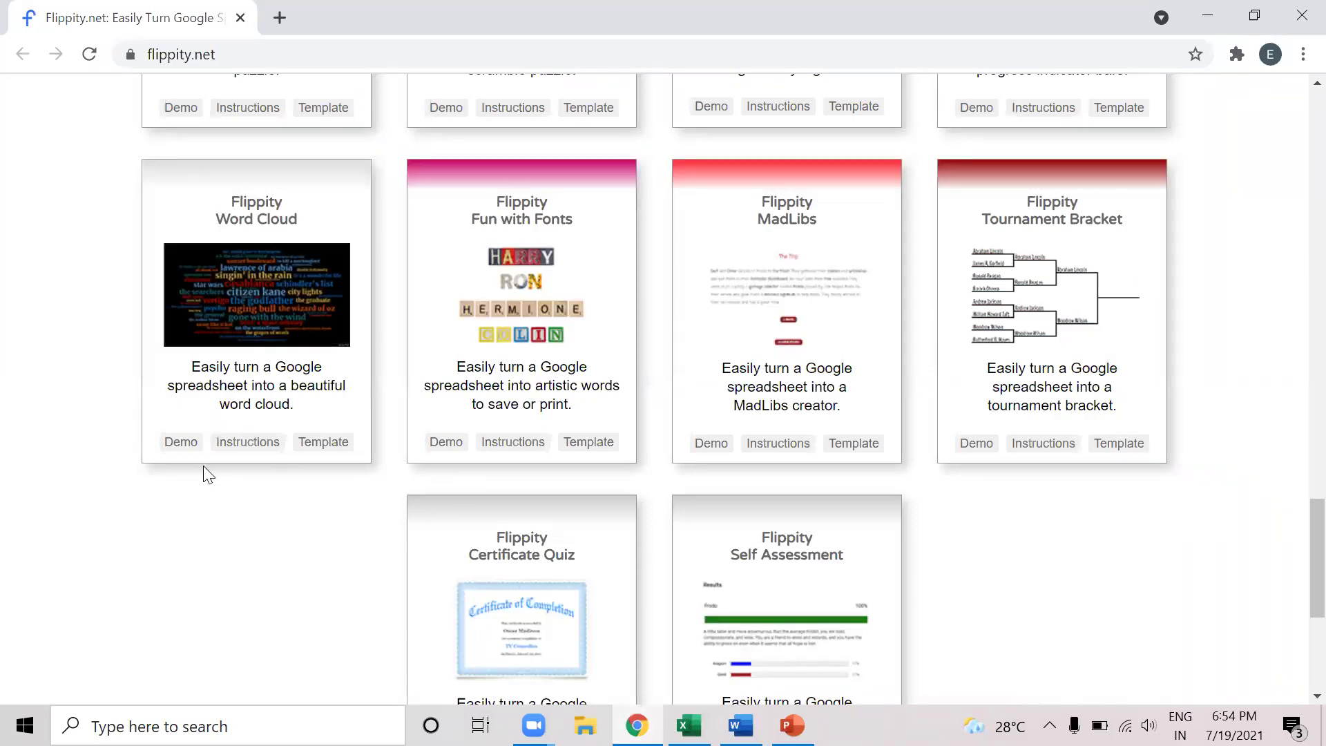
pyautogui.scroll(15, 38, 442)
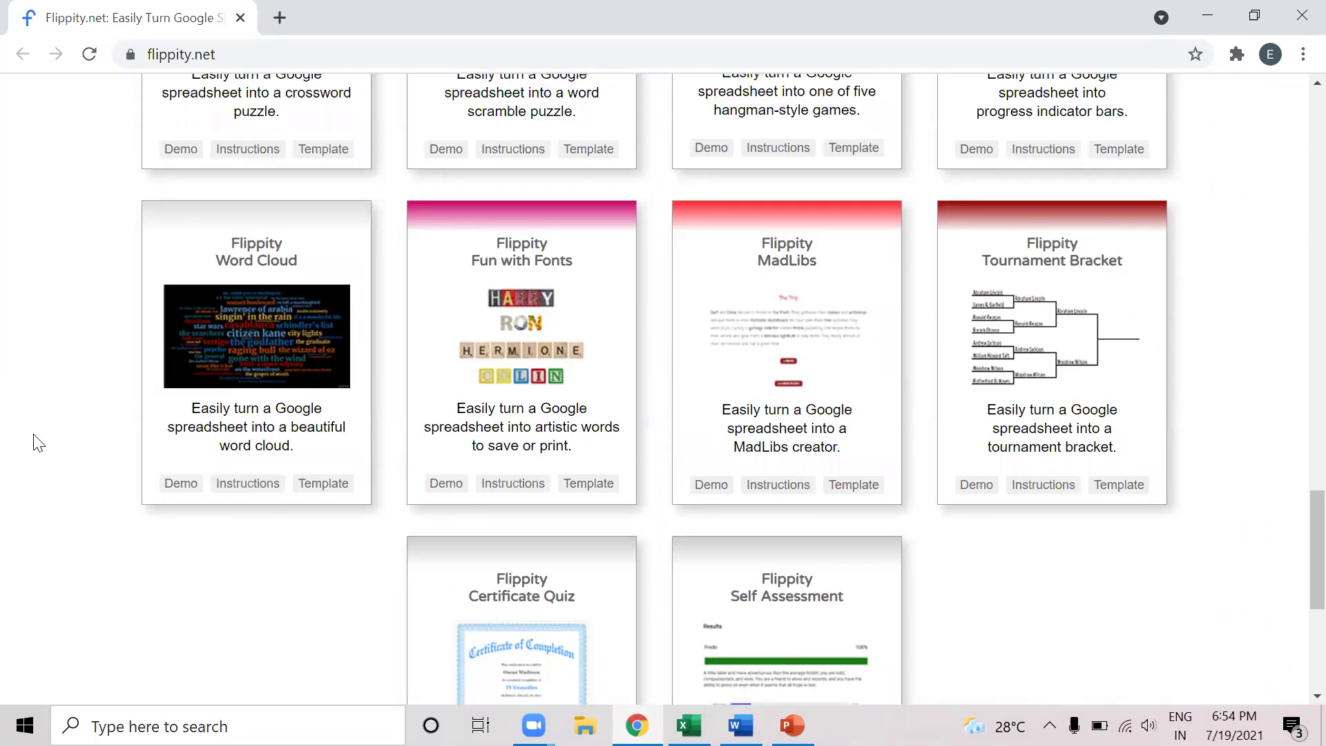
pyautogui.scroll(12, 38, 443)
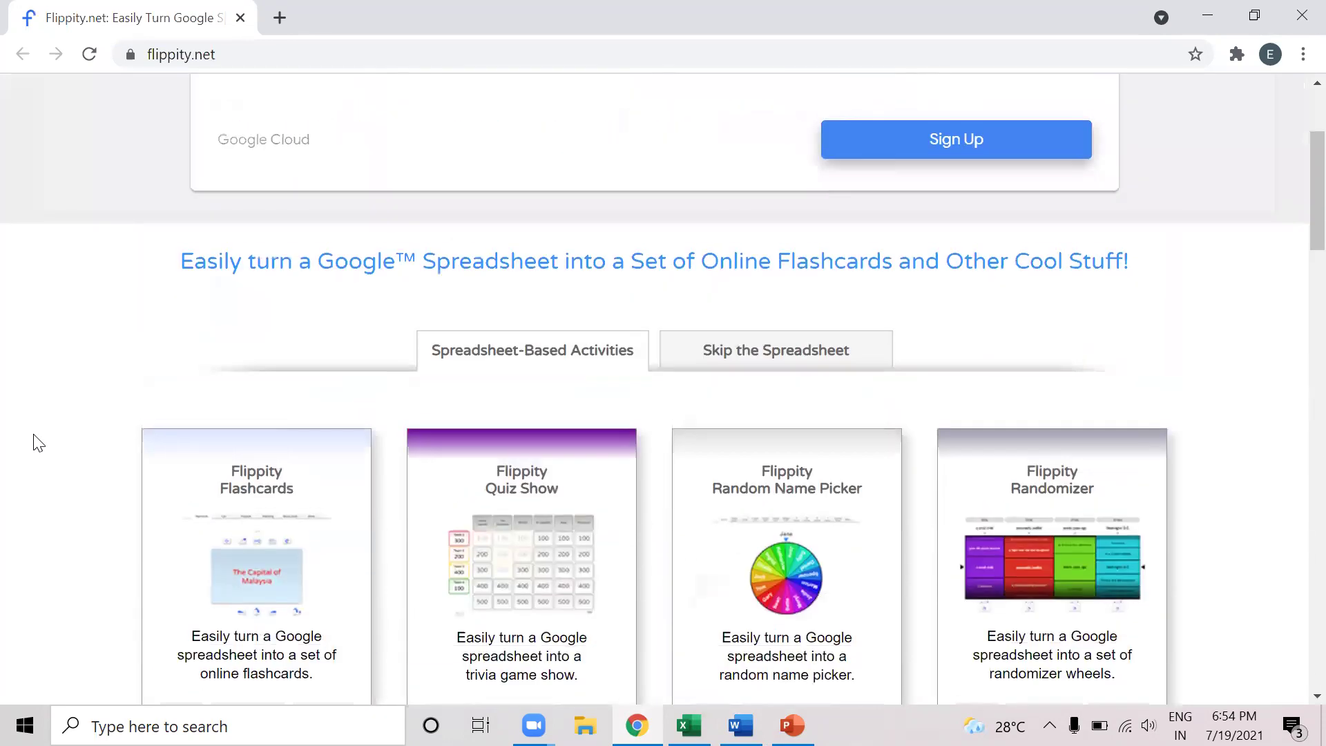
pyautogui.scroll(-3, 38, 443)
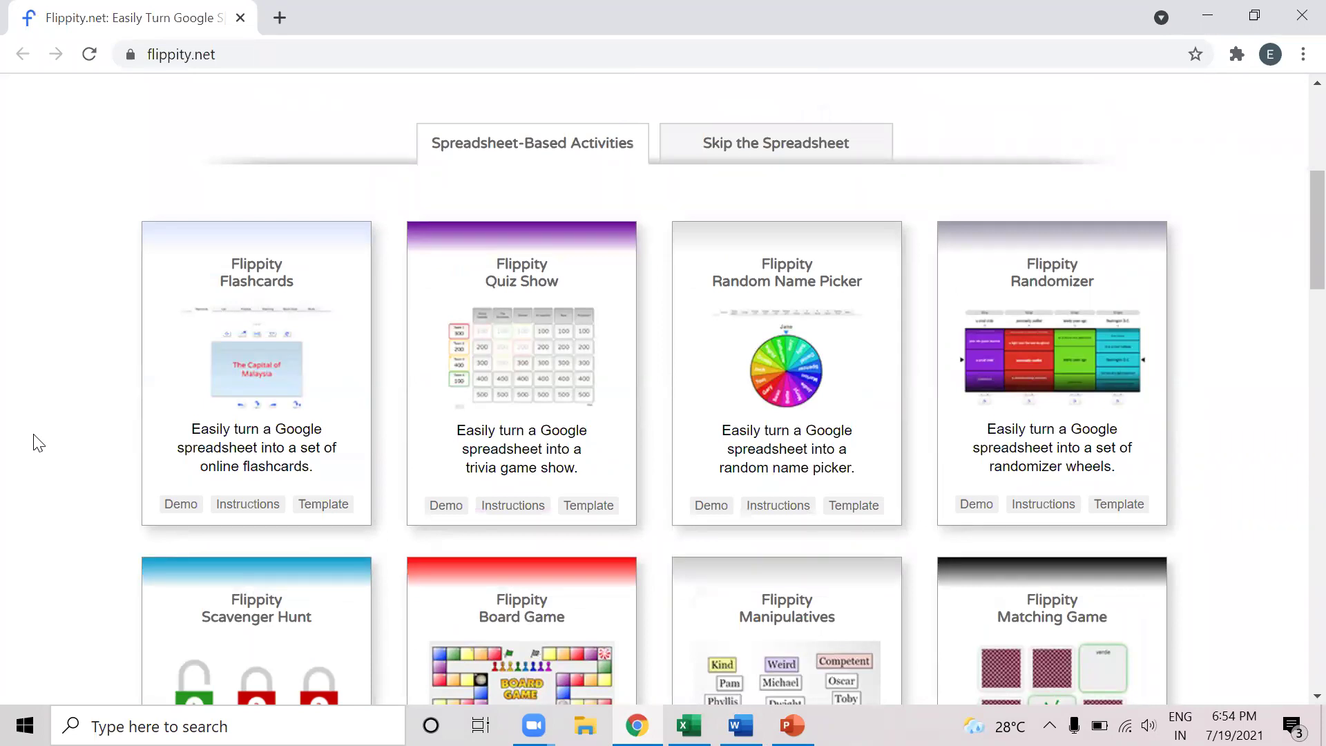
pyautogui.scroll(-2, 38, 443)
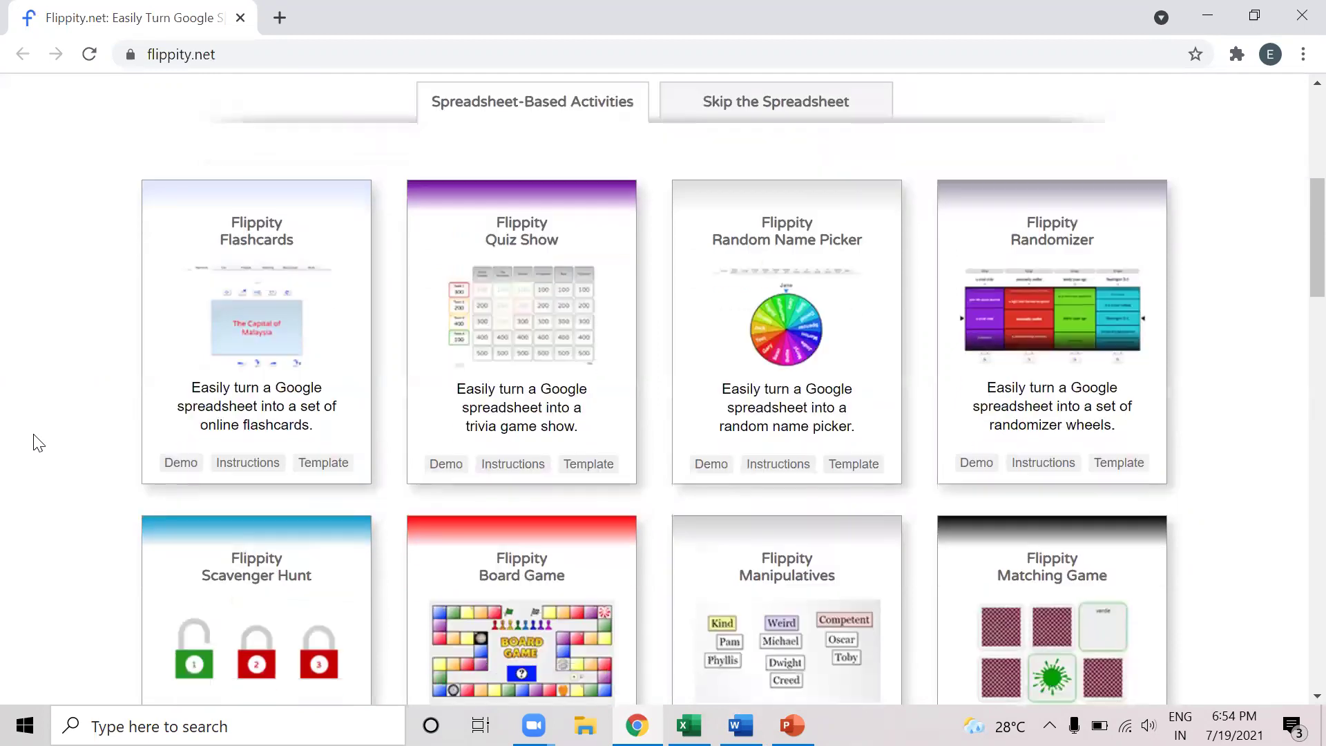
pyautogui.scroll(-8, 38, 443)
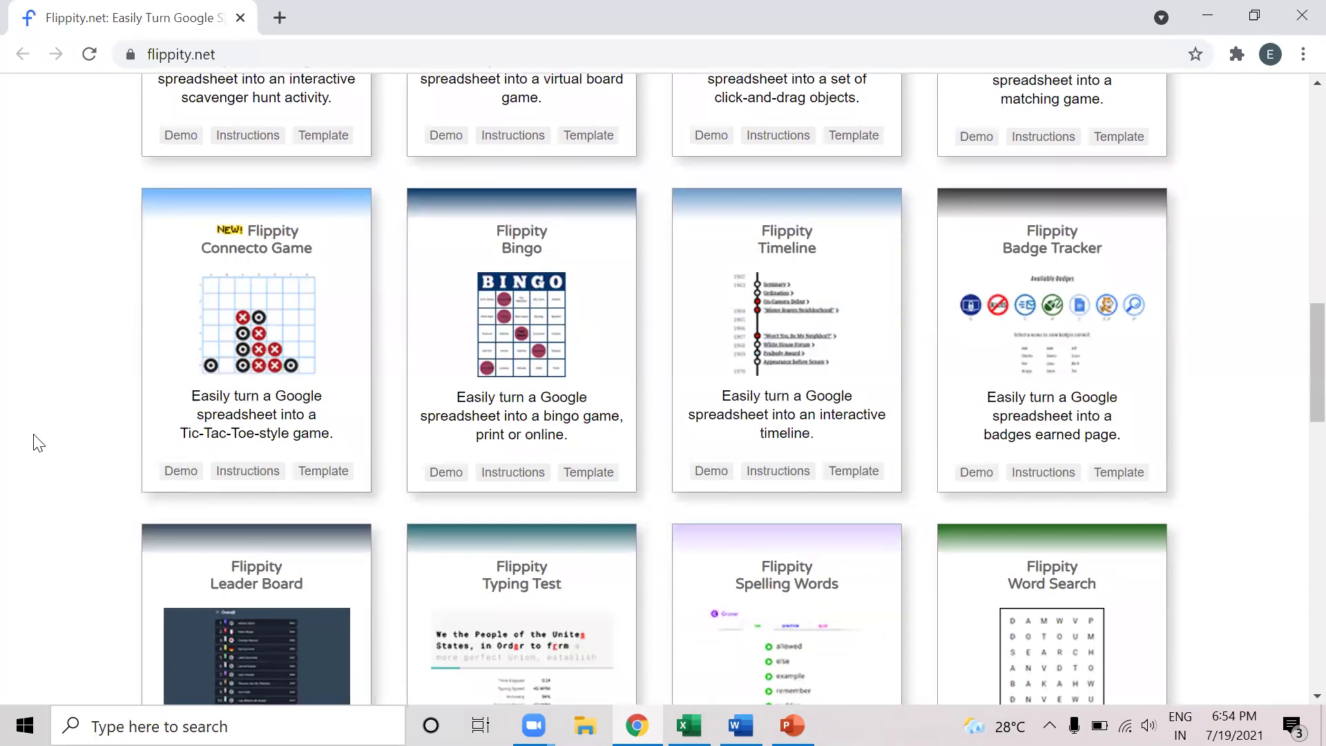
pyautogui.scroll(-6, 38, 443)
pyautogui.scroll(-2, 38, 443)
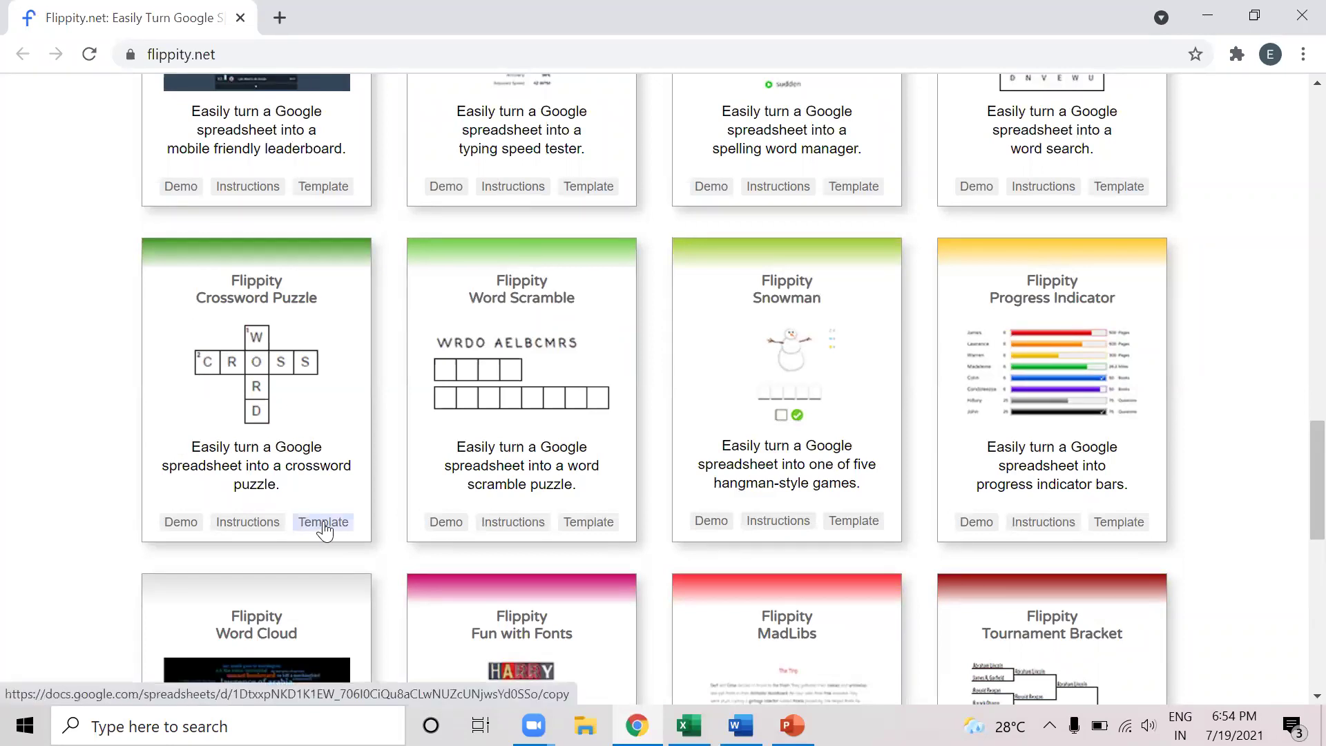
# Step: Open the Crossword Puzzle template and make a copy titled 'Copy of Flippity.net Crossword Template'
pyautogui.click(323, 522)
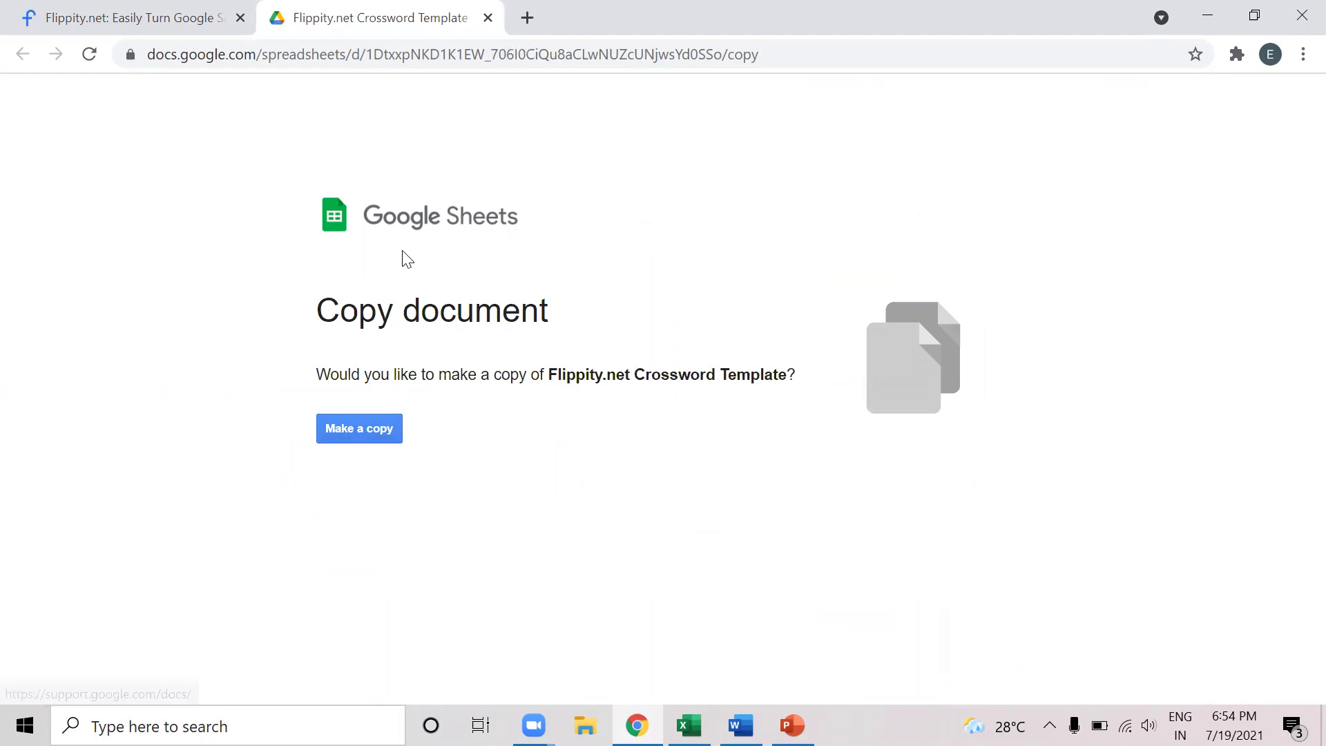
pyautogui.click(354, 433)
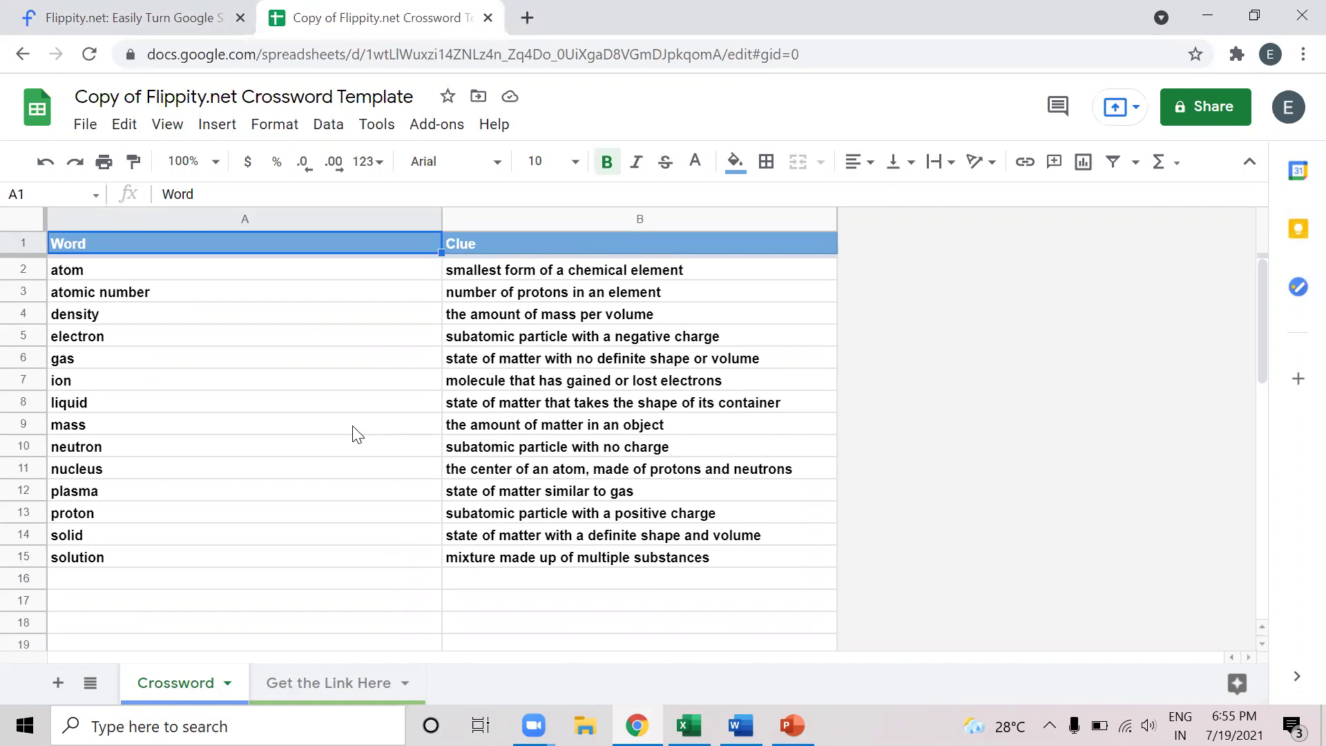
# Step: Select A2:B15 of the Crossword sheet and delete the sample words and clues
pyautogui.click(549, 558)
pyautogui.keyDown('shift'); pyautogui.click(384, 437); pyautogui.keyUp('shift')
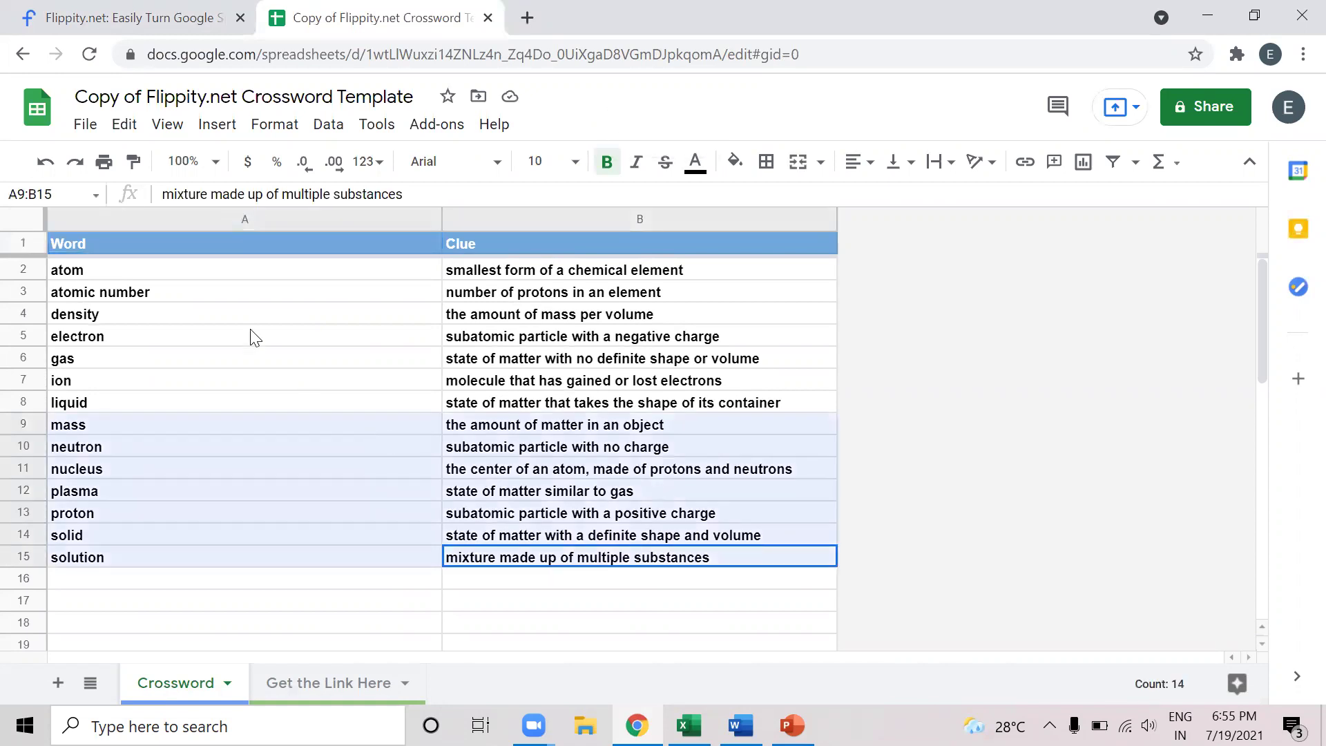
pyautogui.moveTo(254, 338); pyautogui.dragTo(212, 274)
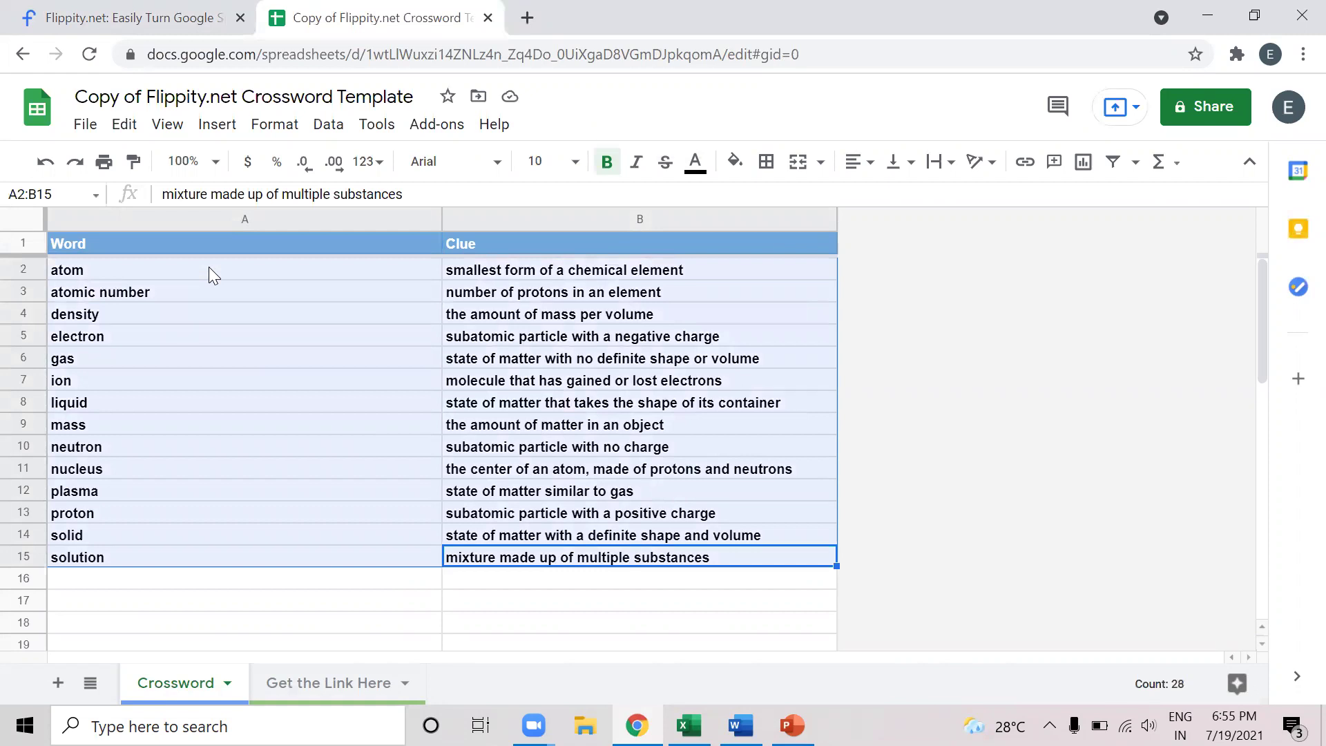
pyautogui.press('Delete')
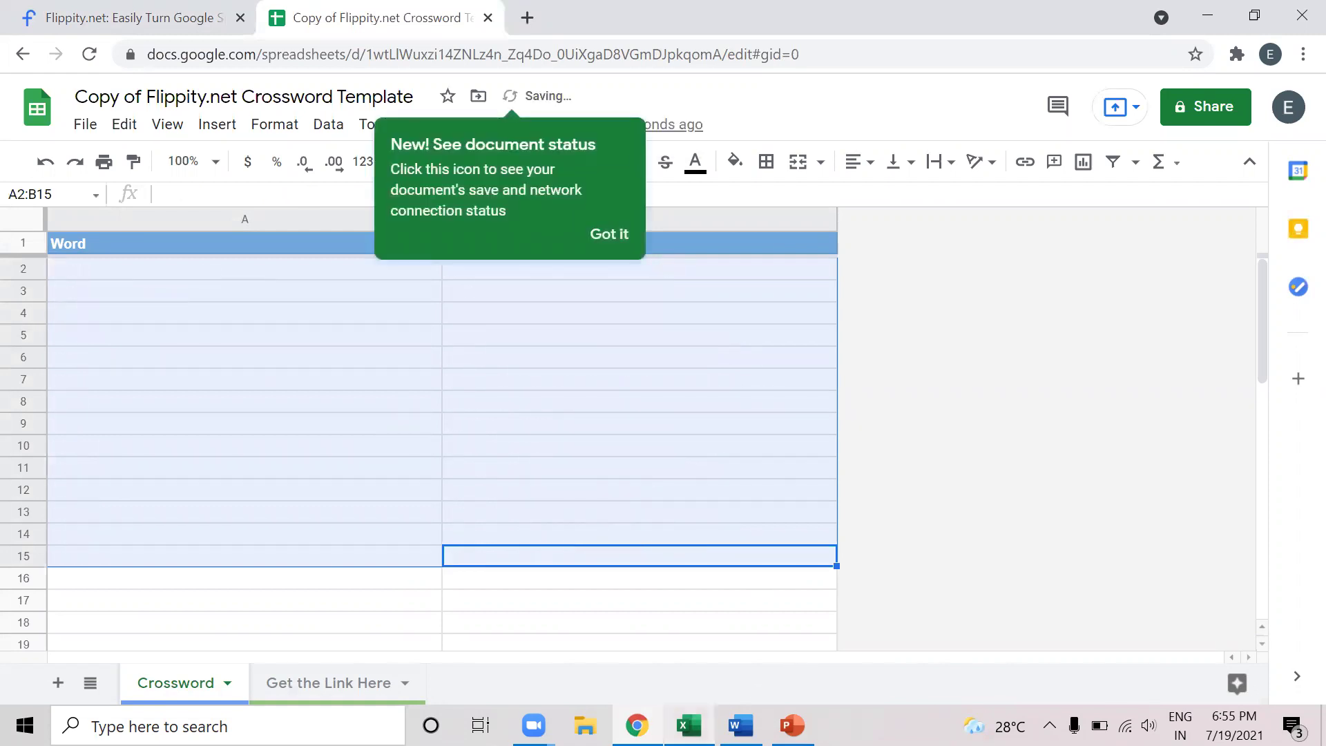
# Step: Copy the seven word-and-clue pairs in Excel A1:B7, Jaipur to Tokyo, and return to Chrome
pyautogui.click(688, 725)
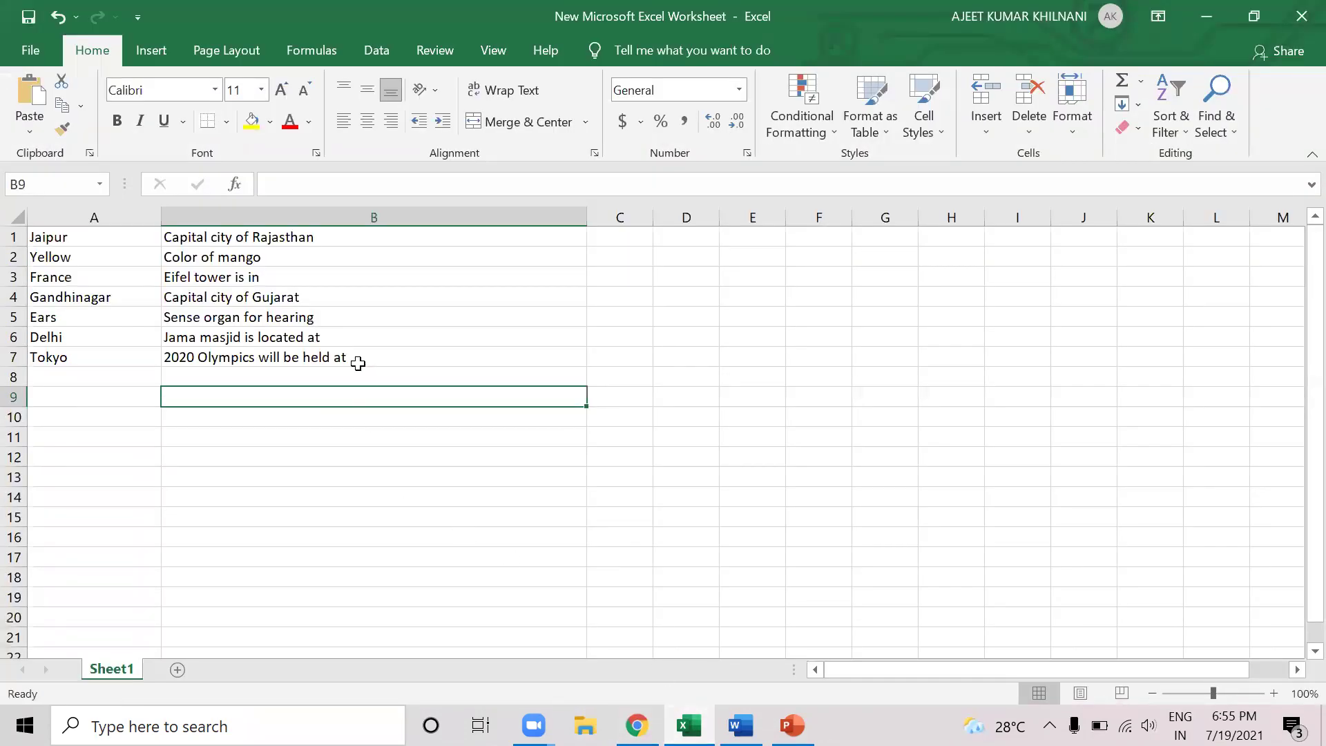
pyautogui.moveTo(352, 361); pyautogui.dragTo(61, 244)
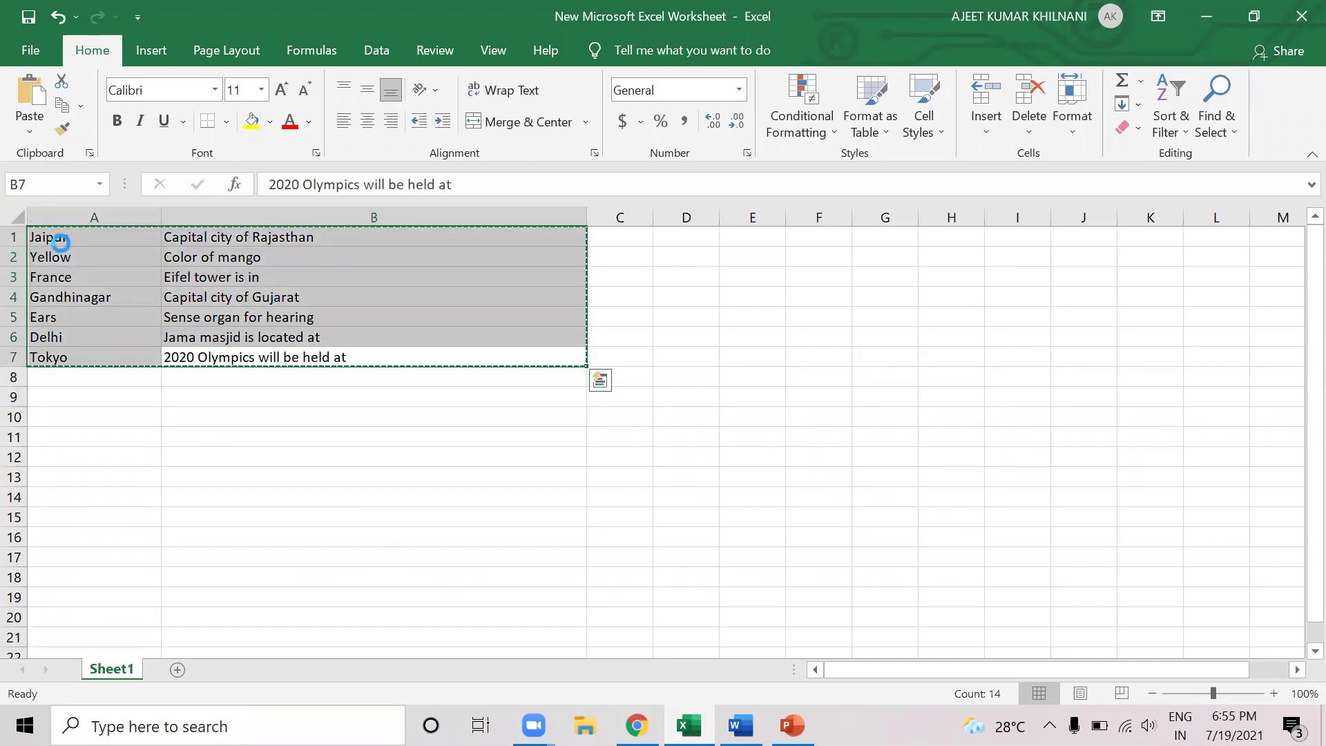
pyautogui.hotkey('ctrl', 'c')
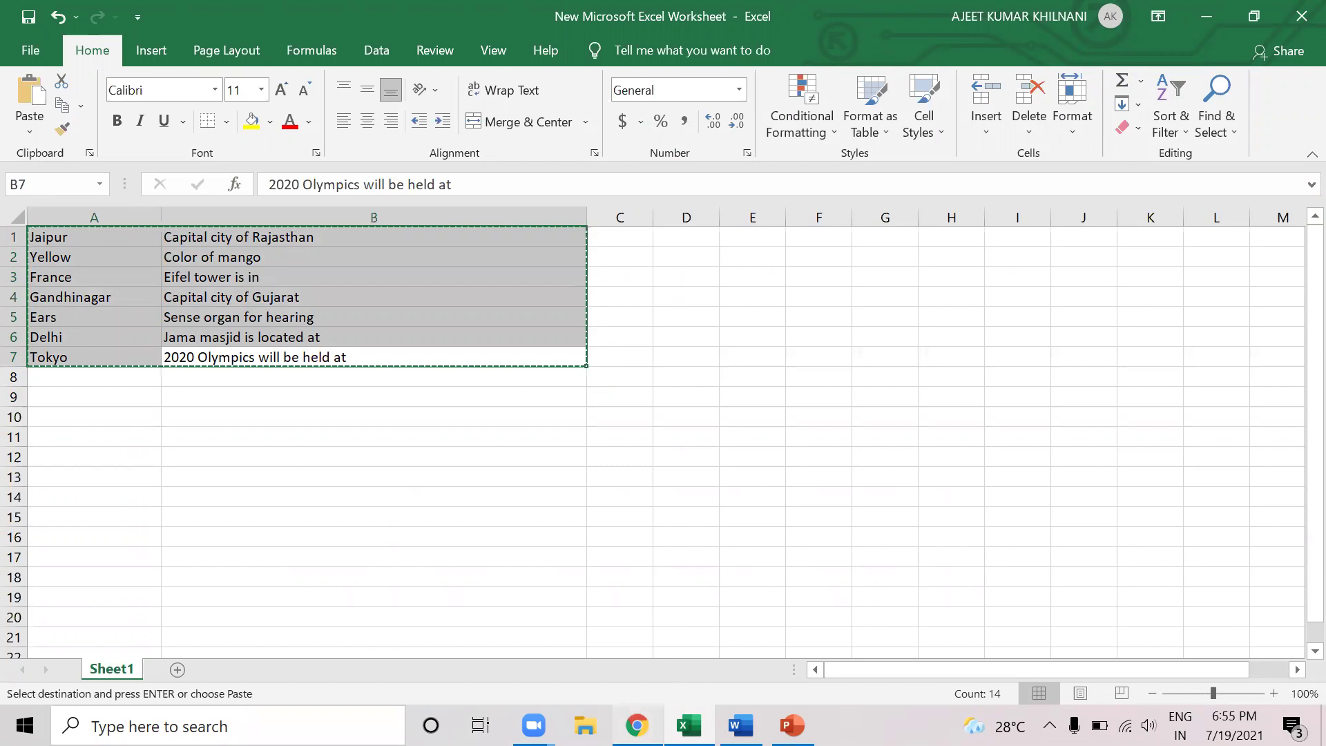
pyautogui.click(636, 725)
# Step: Paste the seven words and clues starting at cell A2 and dismiss the status tip
pyautogui.click(217, 270)
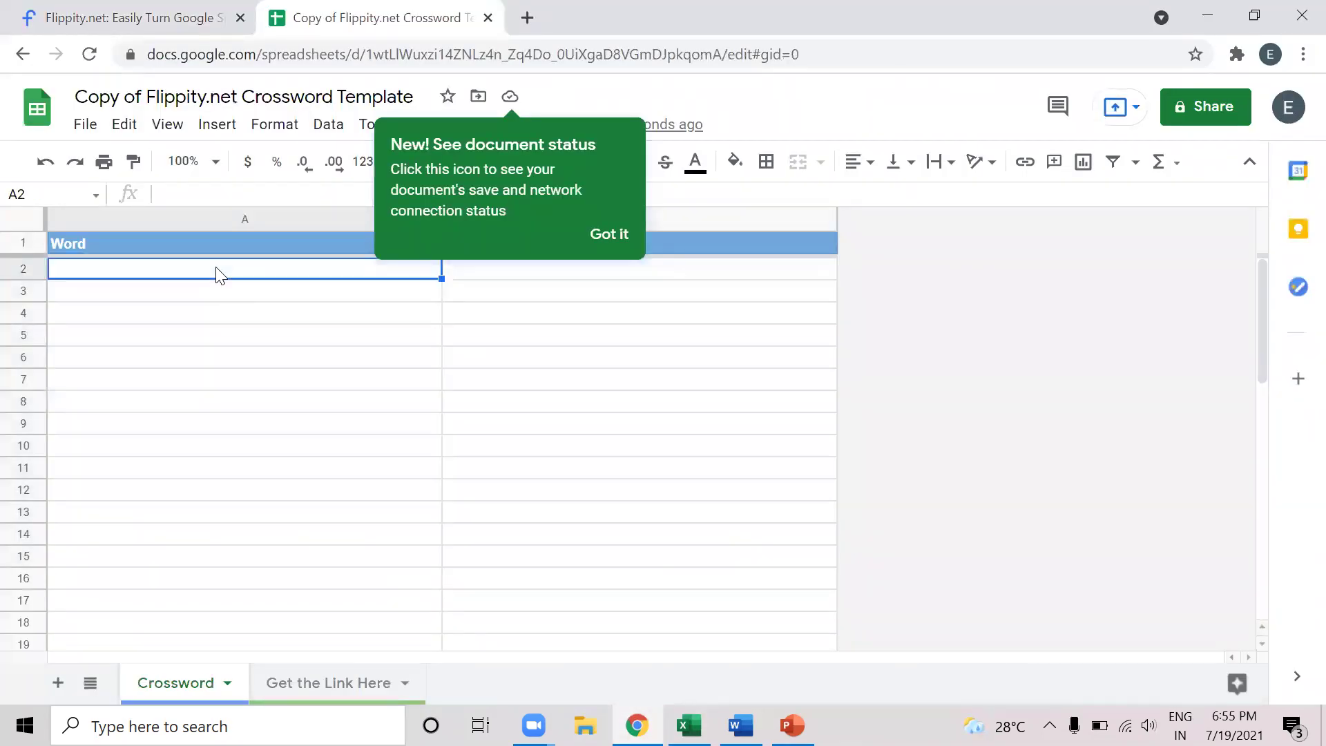
pyautogui.hotkey('ctrl', 'v')
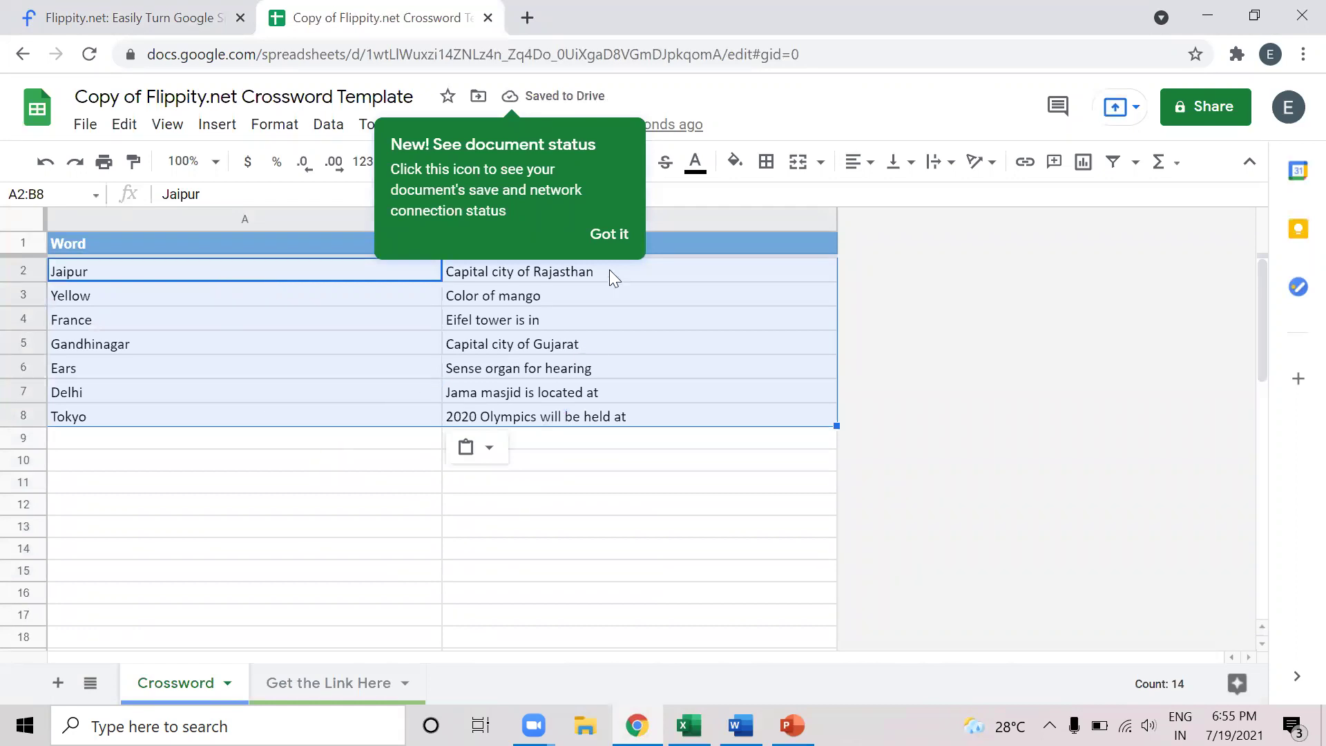
pyautogui.click(614, 238)
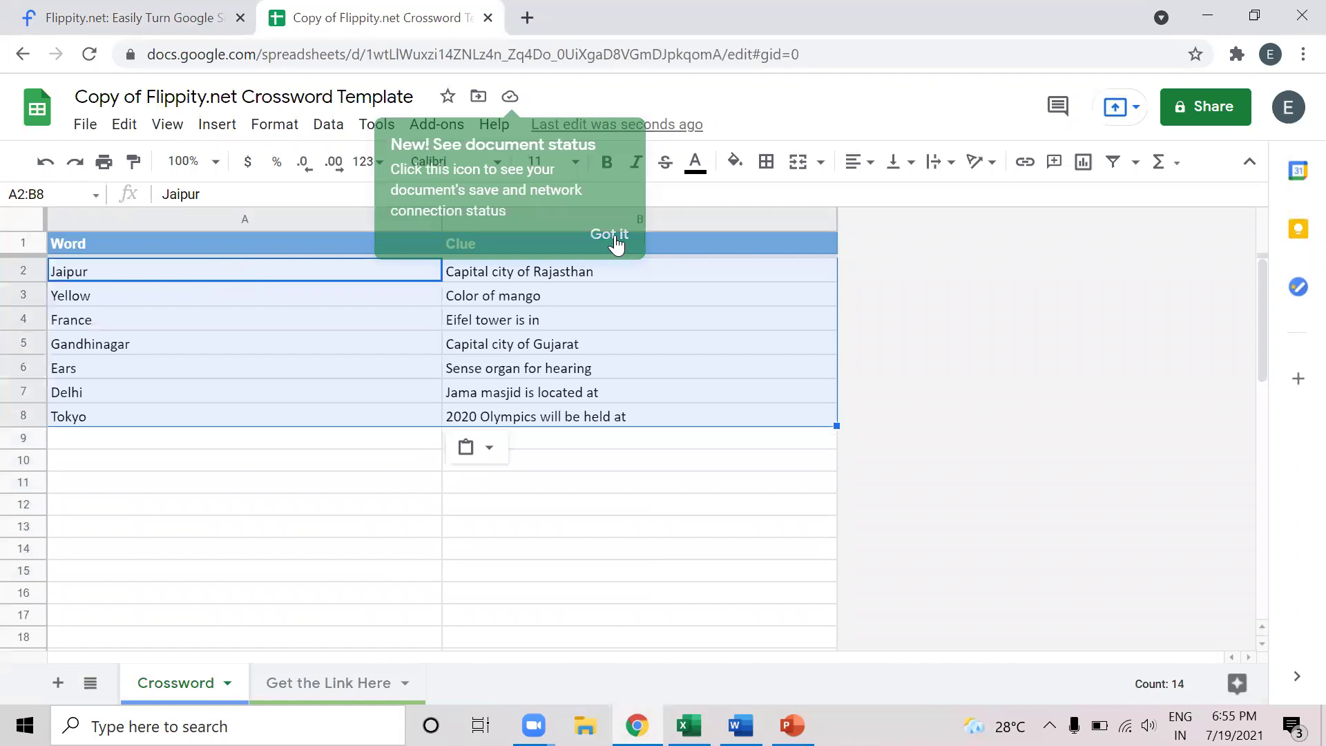
pyautogui.click(596, 485)
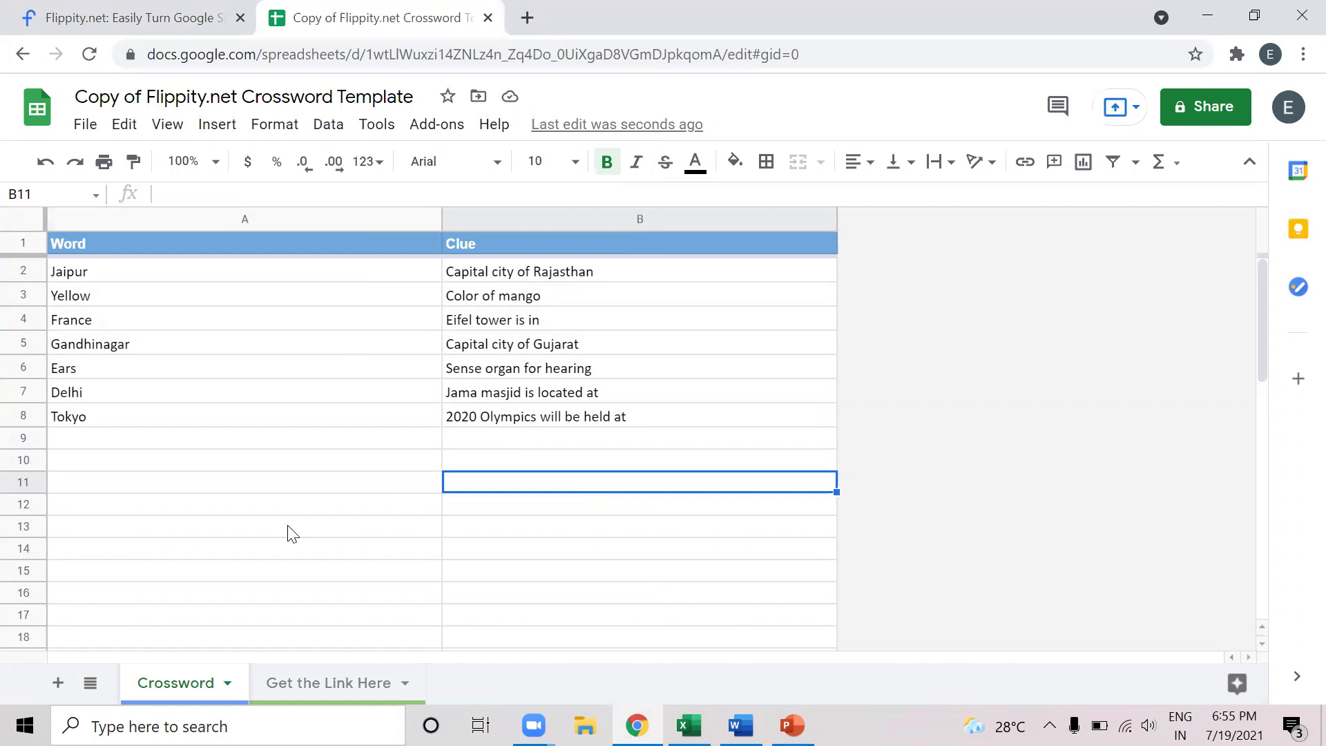
# Step: Publish the entire spreadsheet to the web as a web page and confirm
pyautogui.click(85, 129)
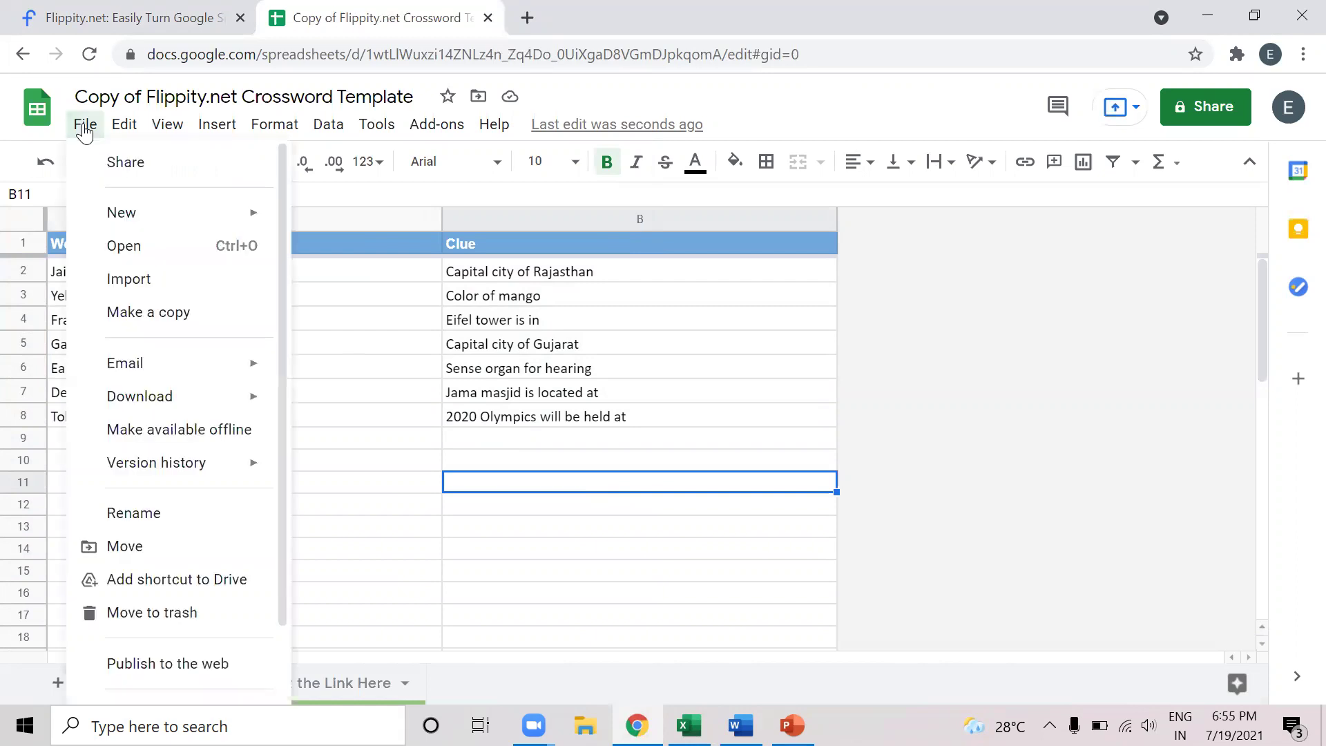
pyautogui.click(150, 664)
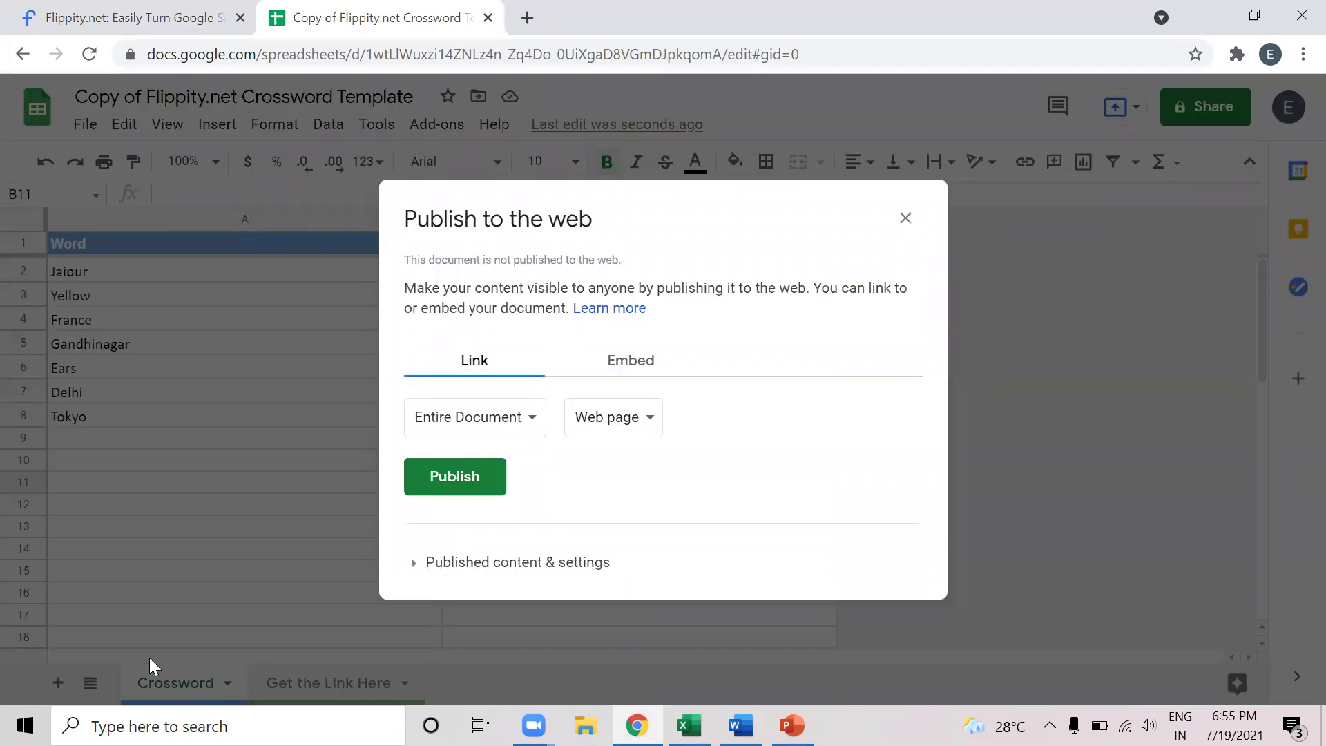
pyautogui.click(460, 487)
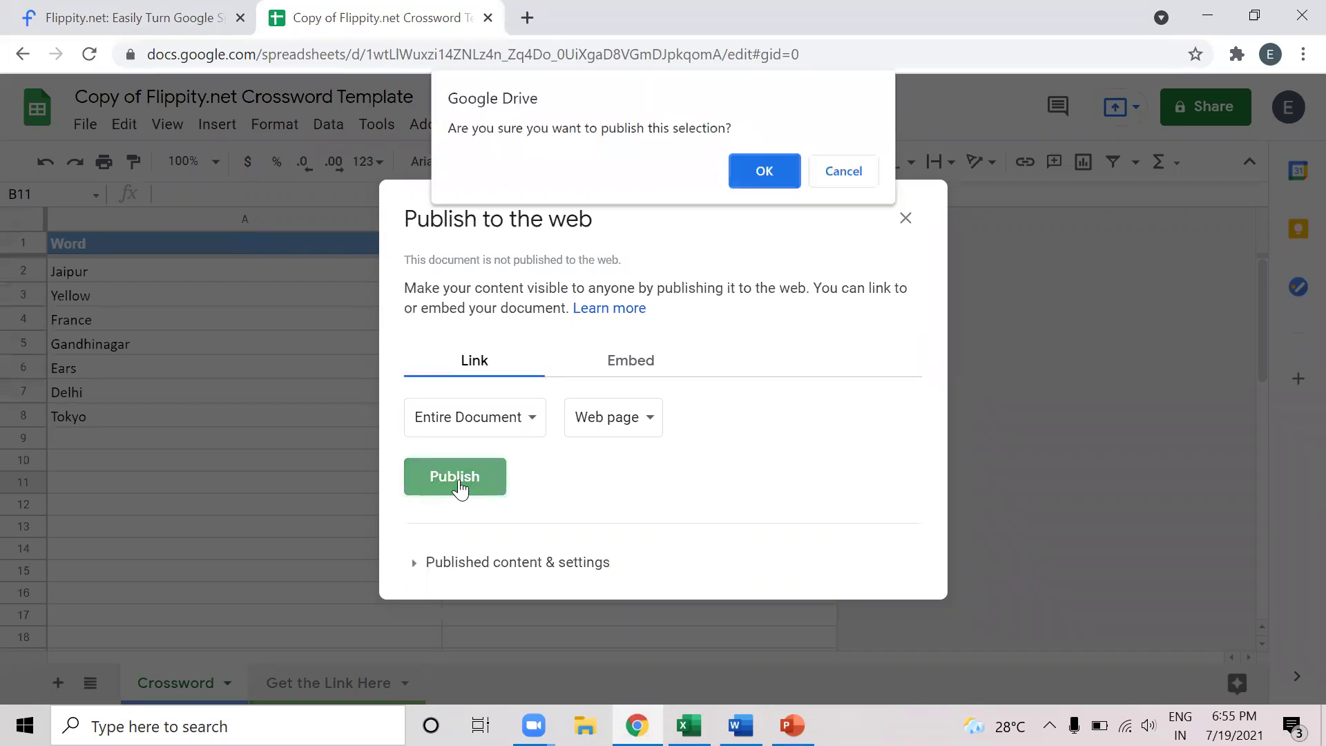
pyautogui.click(763, 172)
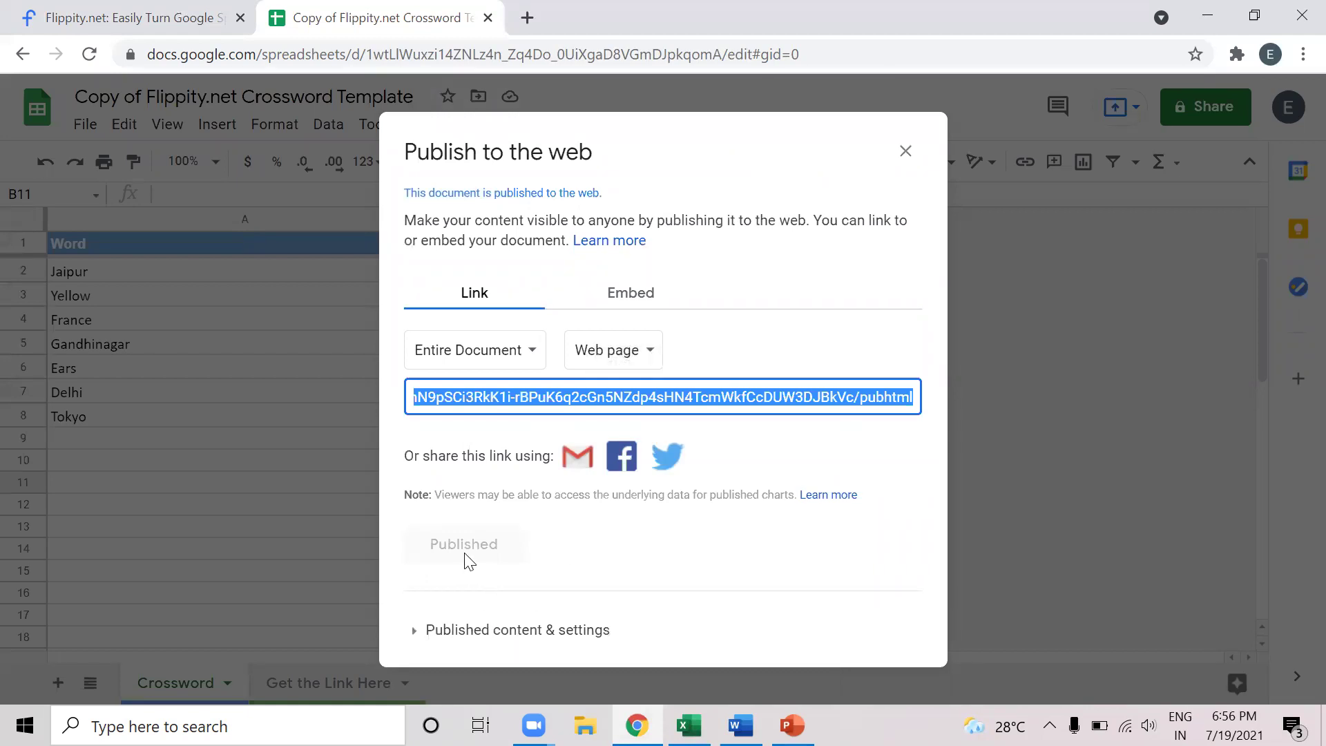
# Step: Copy the Flippity crossword link from cell A2 of the Get the Link Here sheet
pyautogui.click(906, 152)
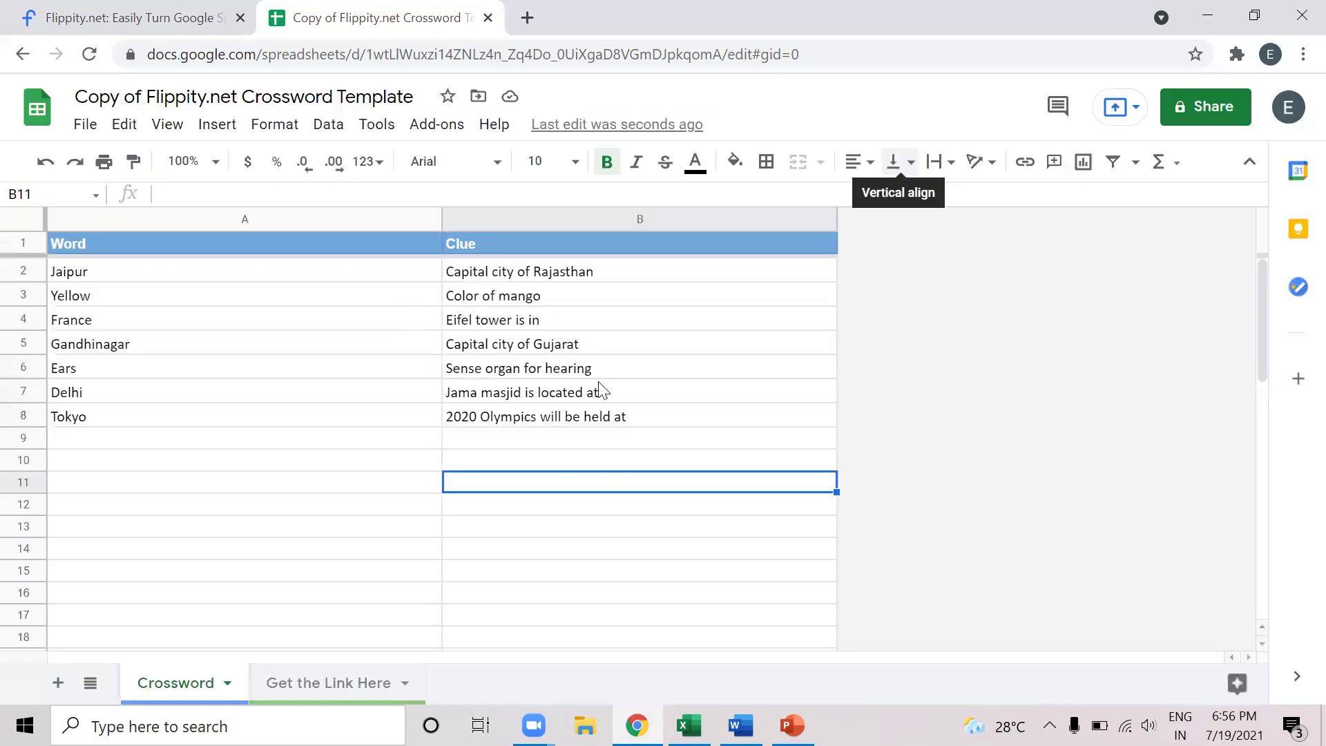
pyautogui.click(316, 684)
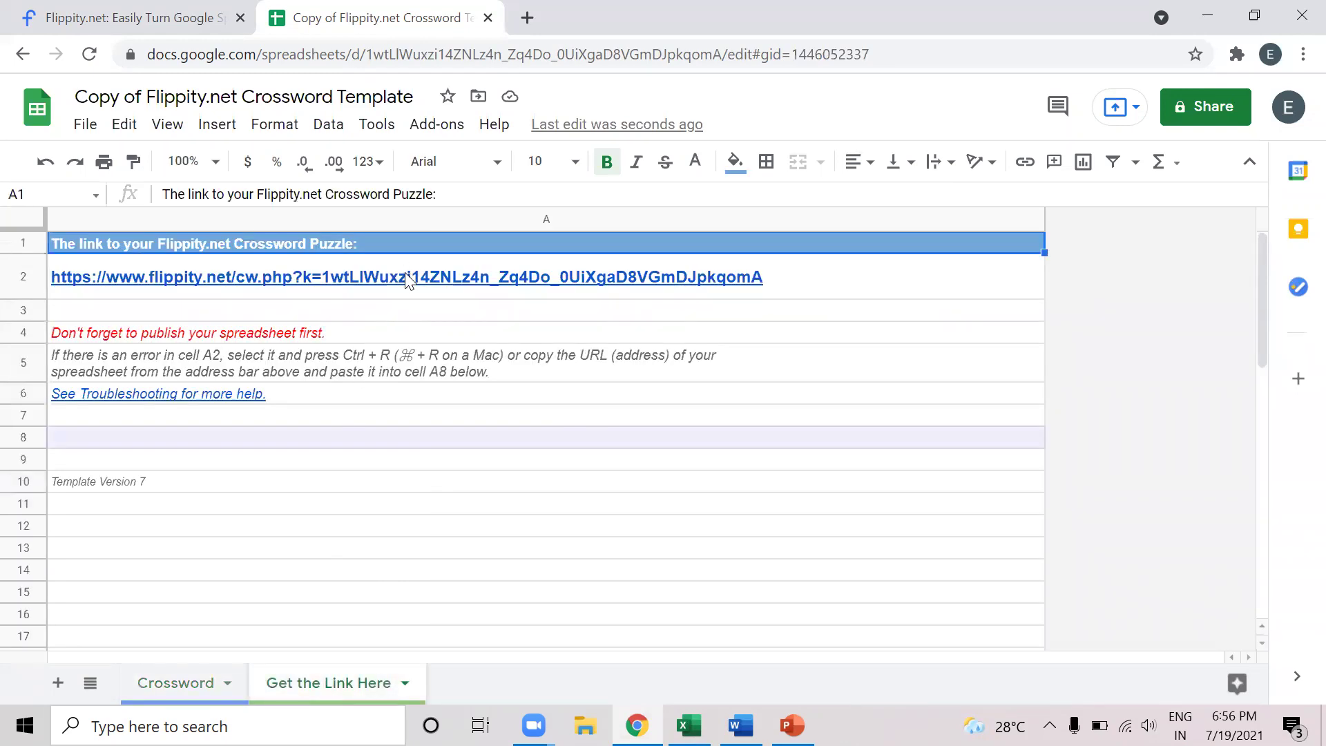
pyautogui.moveTo(407, 280)
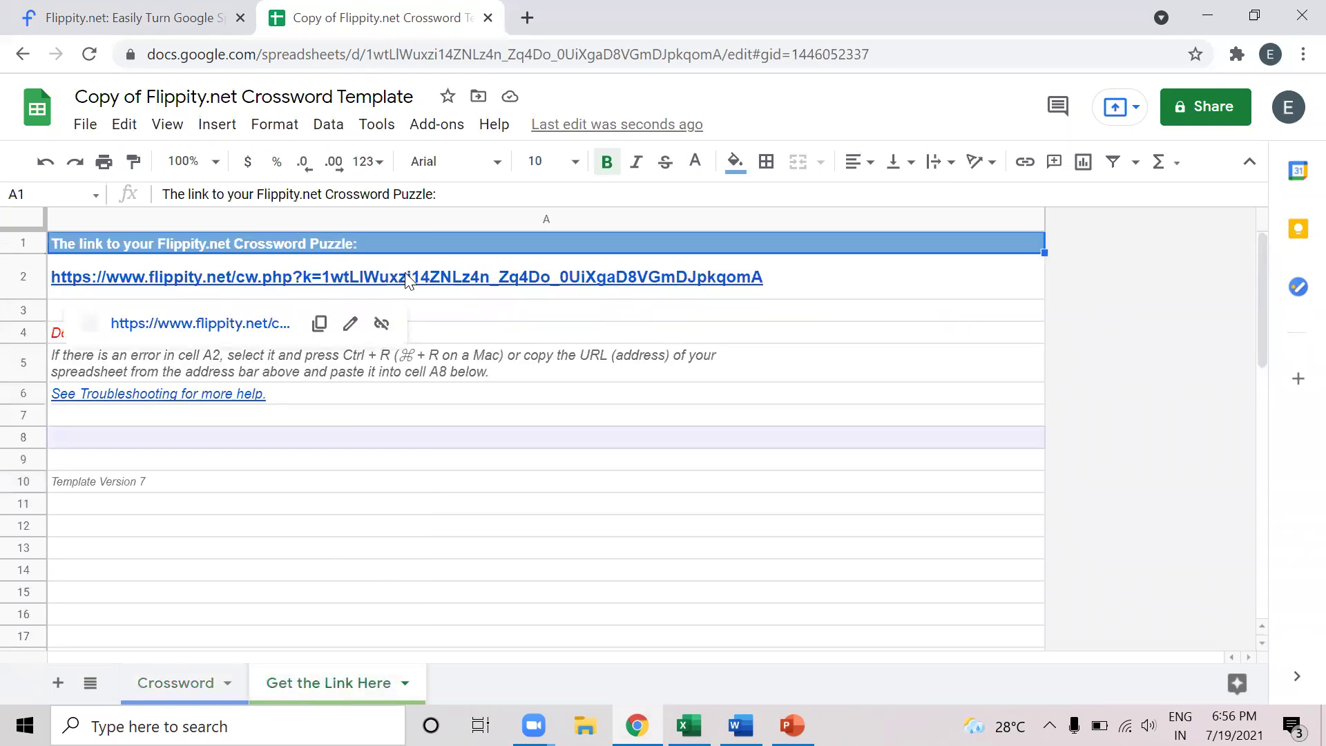
pyautogui.click(320, 326)
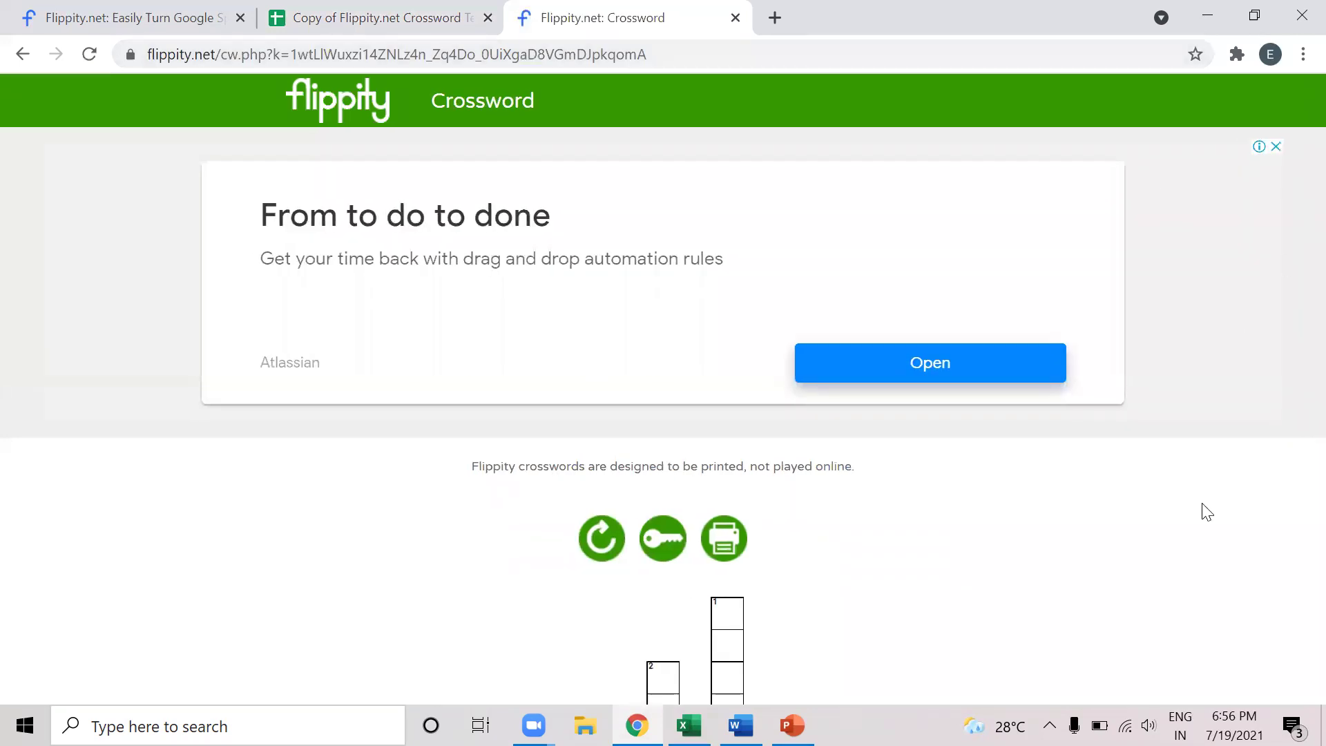
# Step: Scroll the generated crossword to view its grid with Across 3, 6, 7 and Down 1, 2, 4, 5
pyautogui.scroll(-7, 1207, 512)
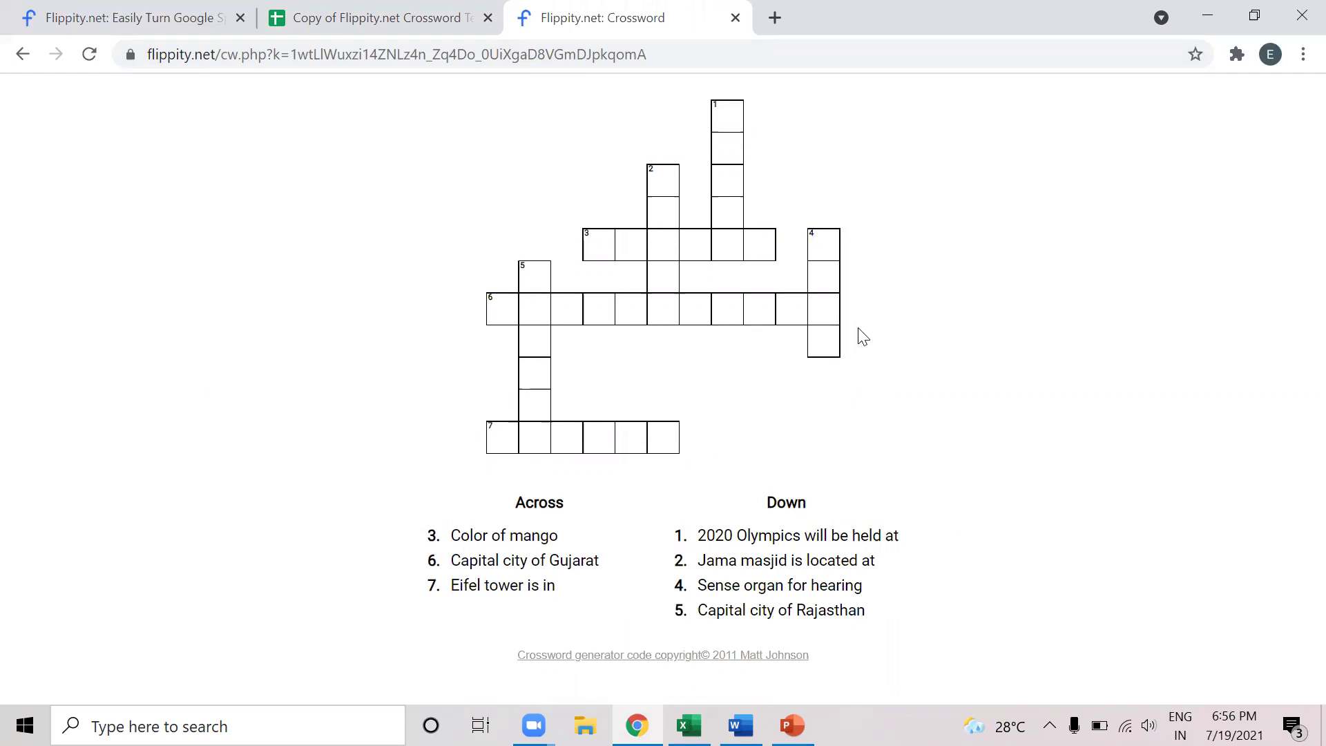
pyautogui.scroll(3, 862, 335)
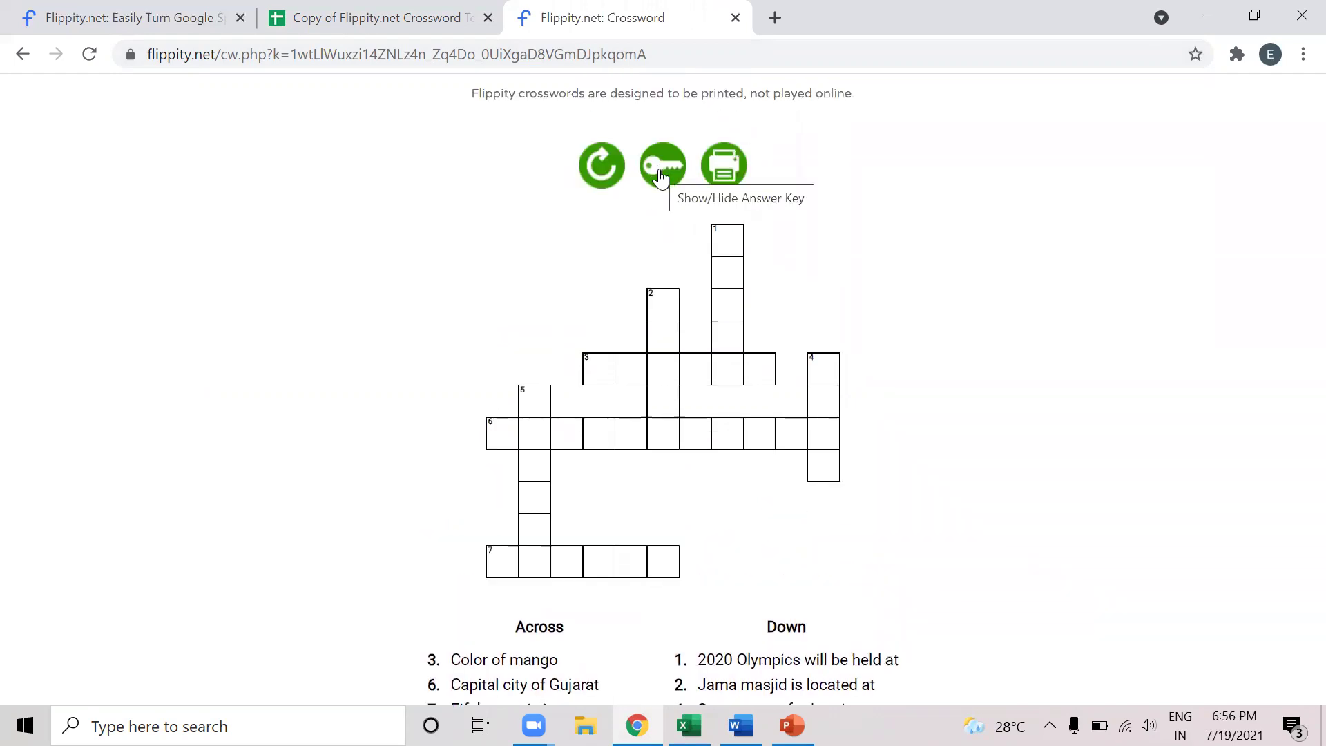
# Step: Reveal the answer key in the grid: TOKYO, DELHI, YELLOW, EARS, JAIPUR, GANDHINAGAR, FRANCE
pyautogui.click(661, 178)
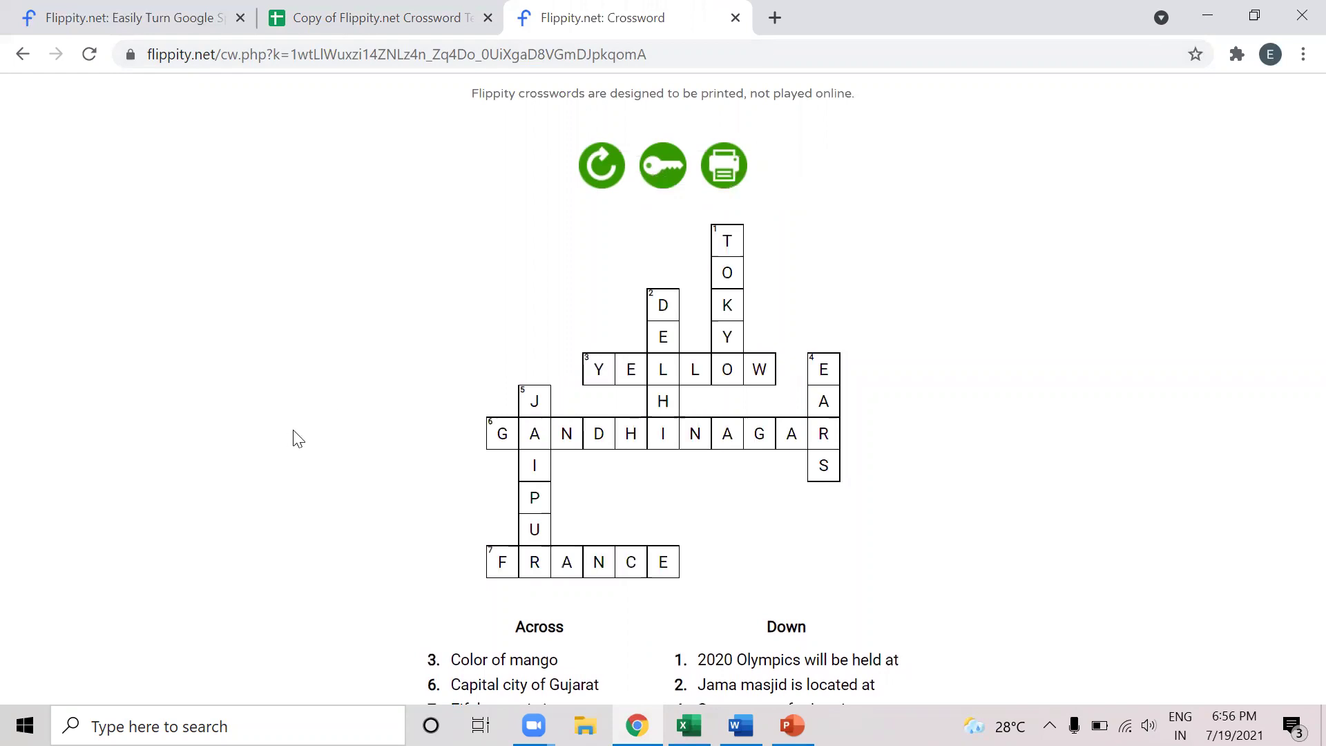
pyautogui.scroll(-1, 297, 438)
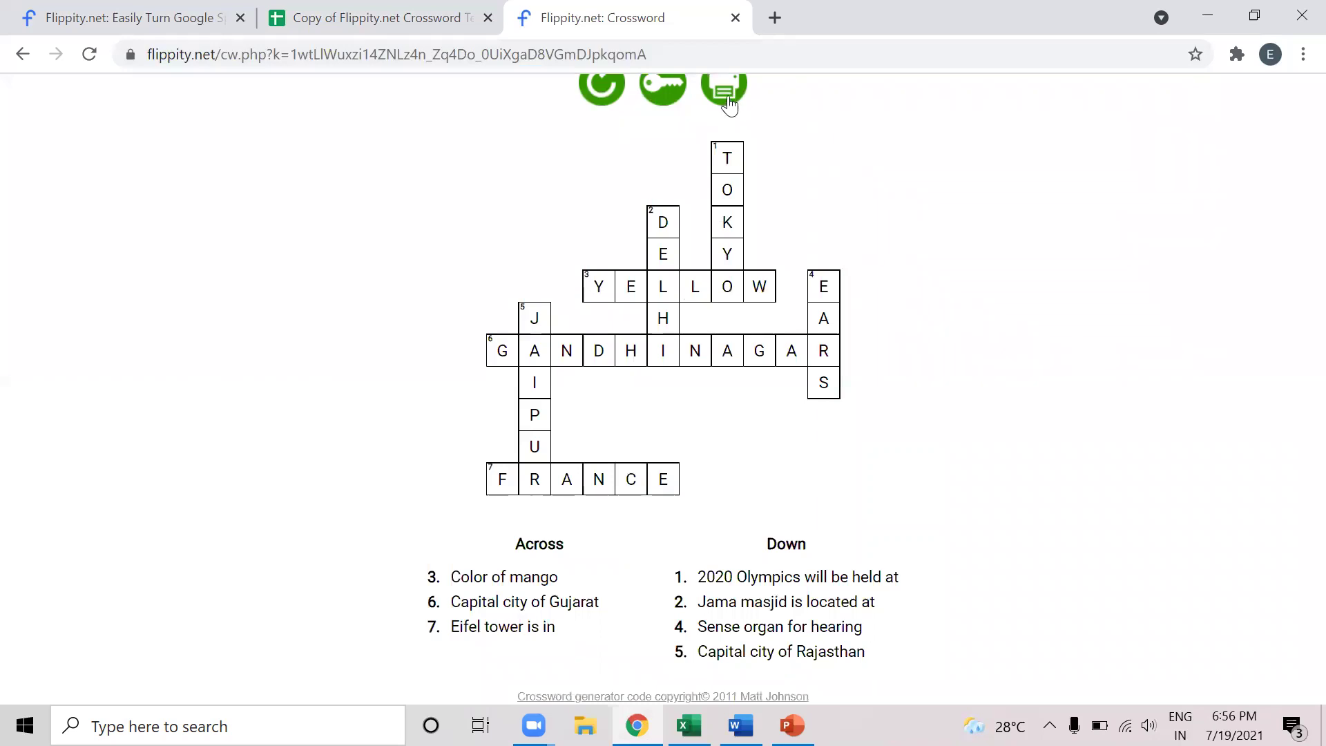
pyautogui.scroll(1, 814, 140)
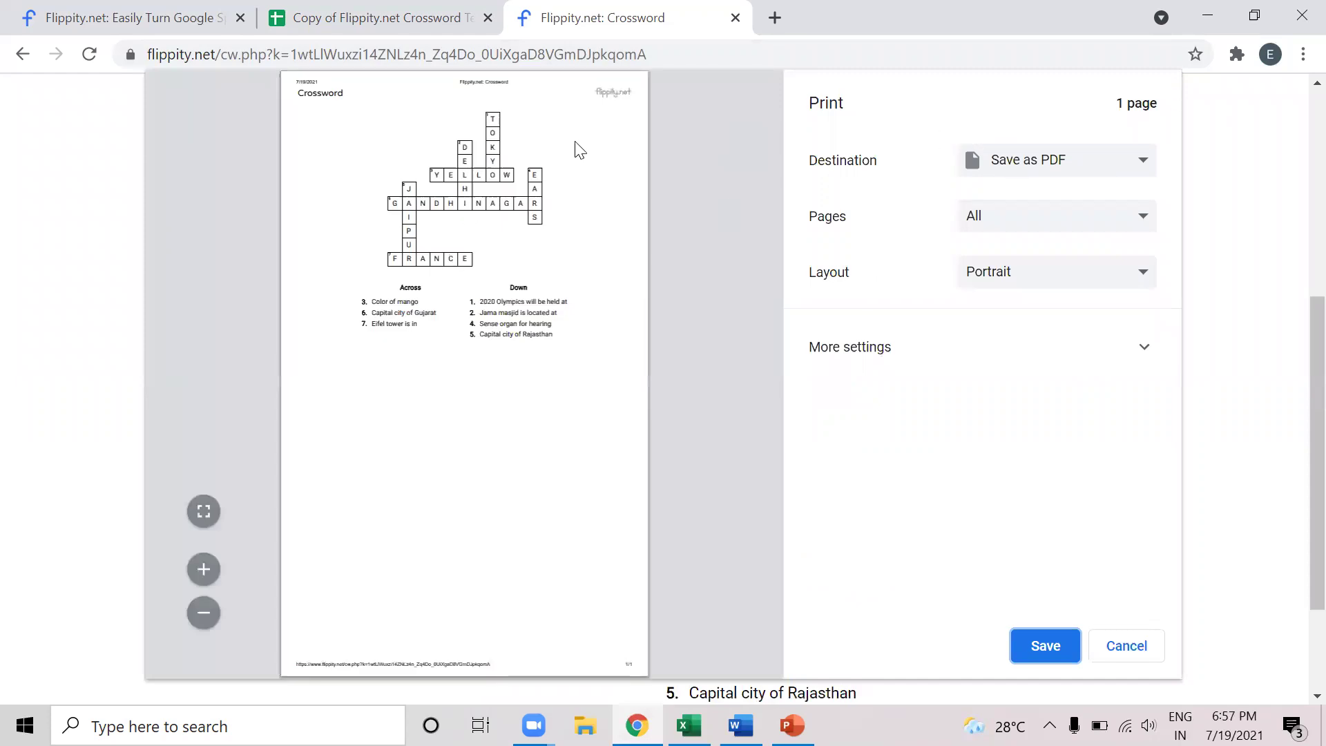
# Step: Save the answer-filled crossword as a PDF named 'Answer key'
pyautogui.click(1048, 647)
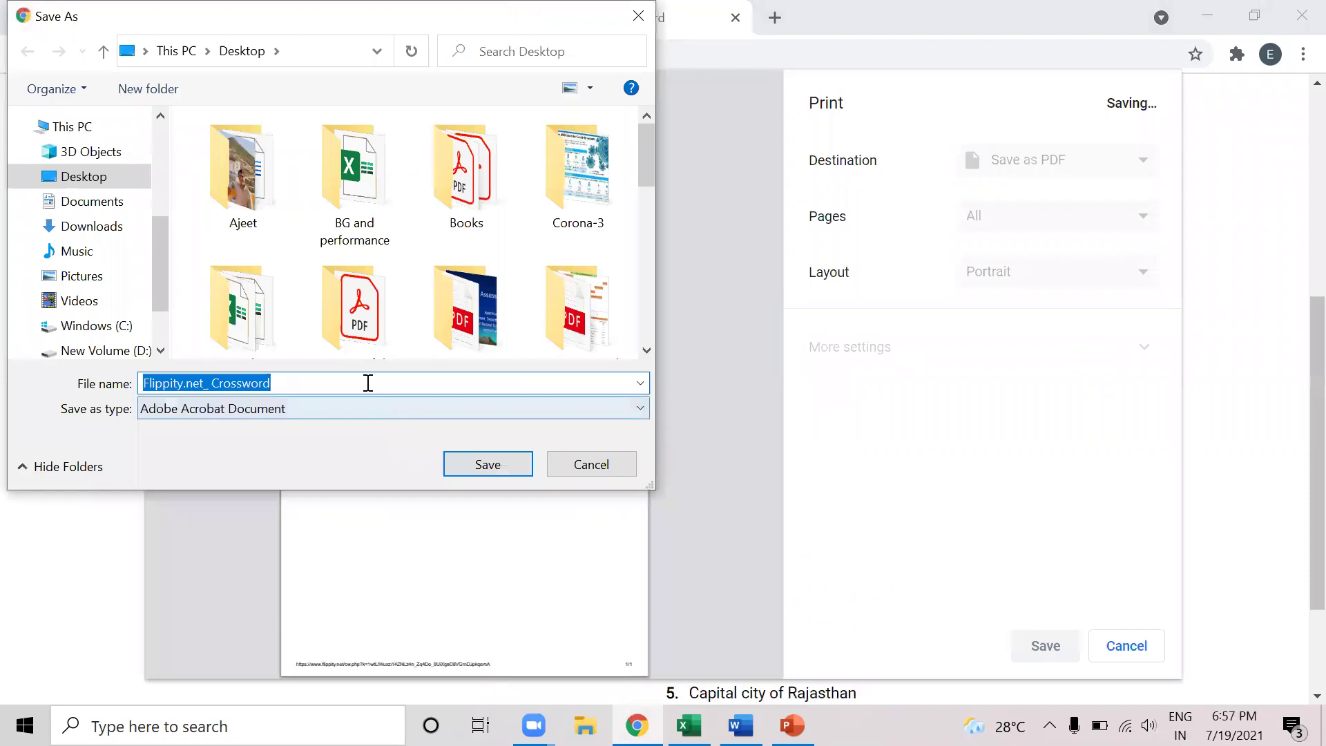
pyautogui.write('Ans')
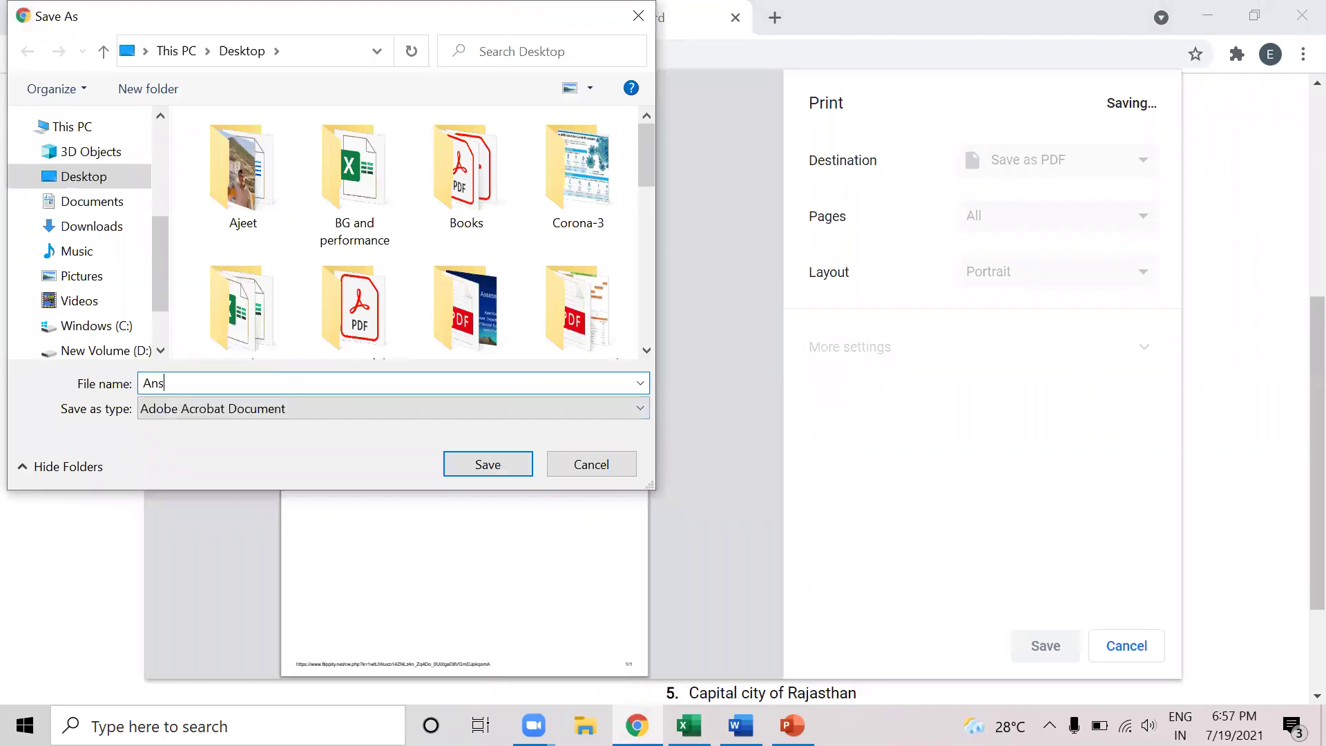
pyautogui.write('wer key')
pyautogui.click(503, 459)
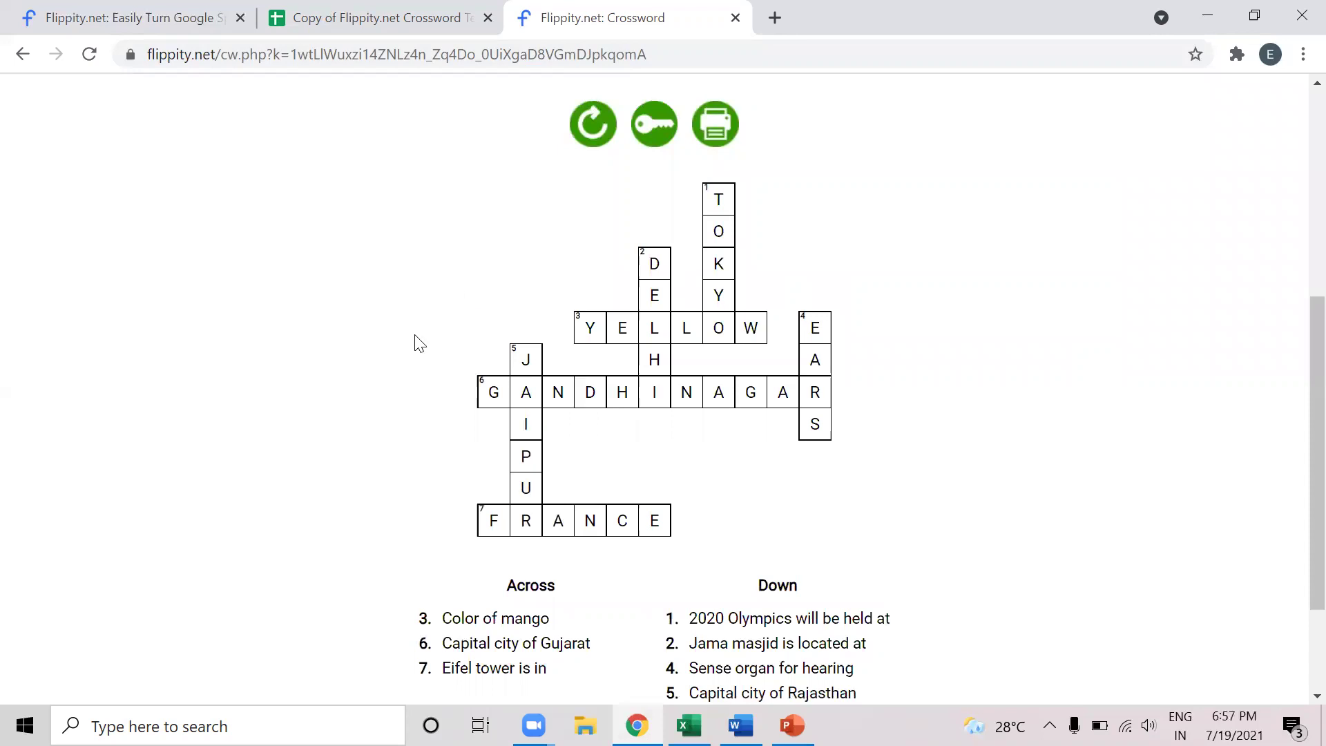
# Step: Hide the answers so the crossword shows empty boxes
pyautogui.click(648, 138)
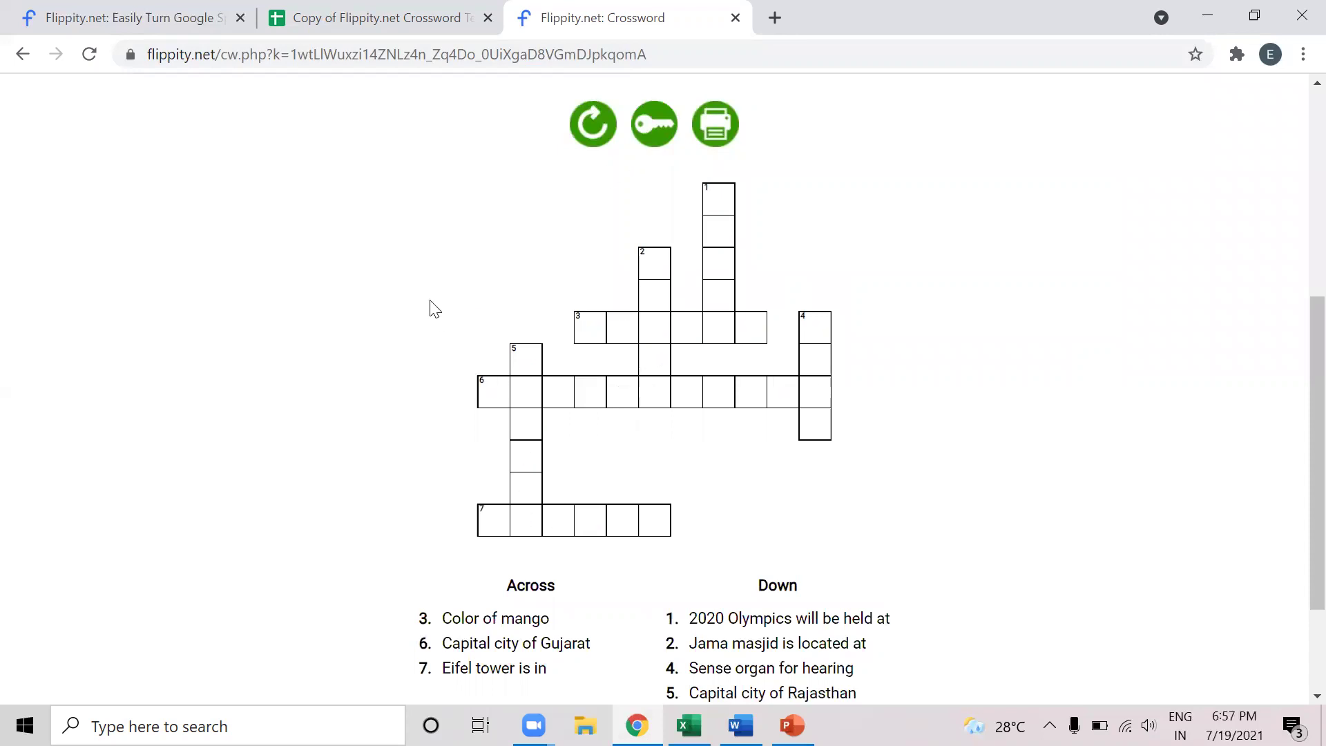
pyautogui.scroll(-1, 433, 308)
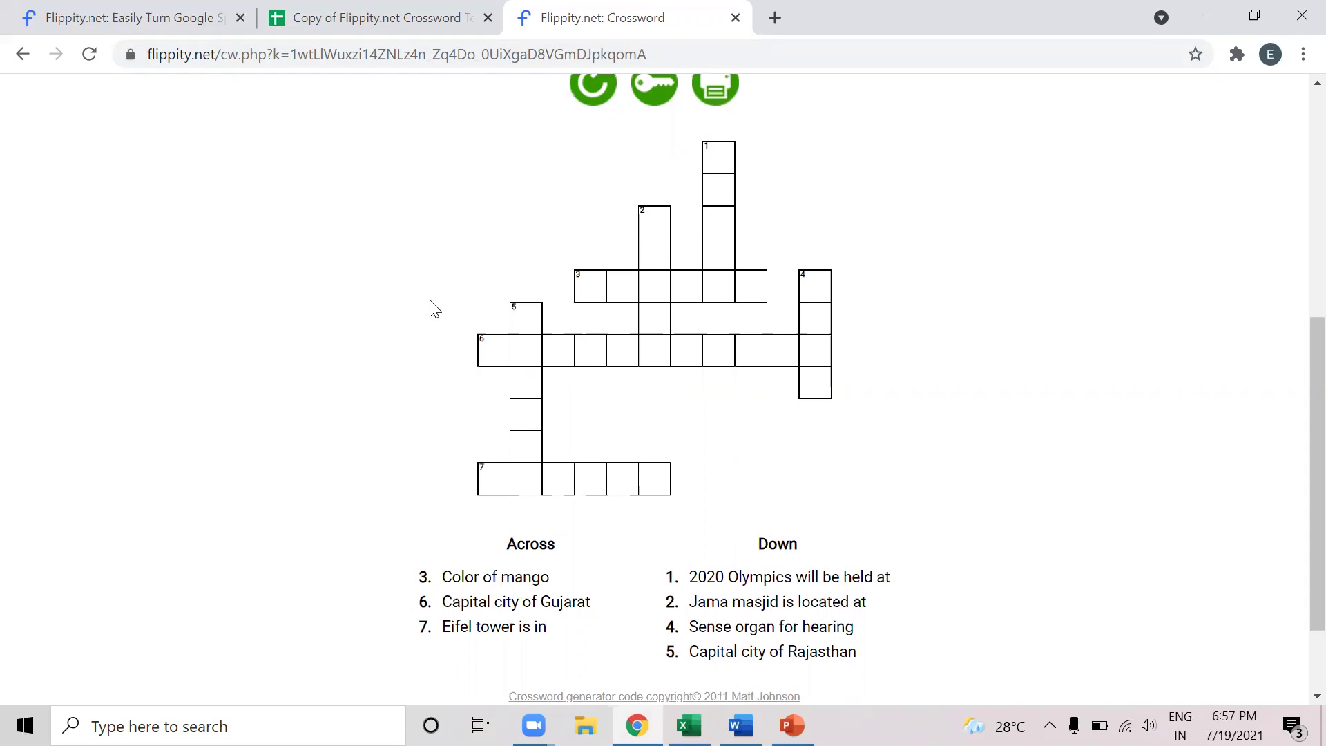
pyautogui.scroll(1, 433, 308)
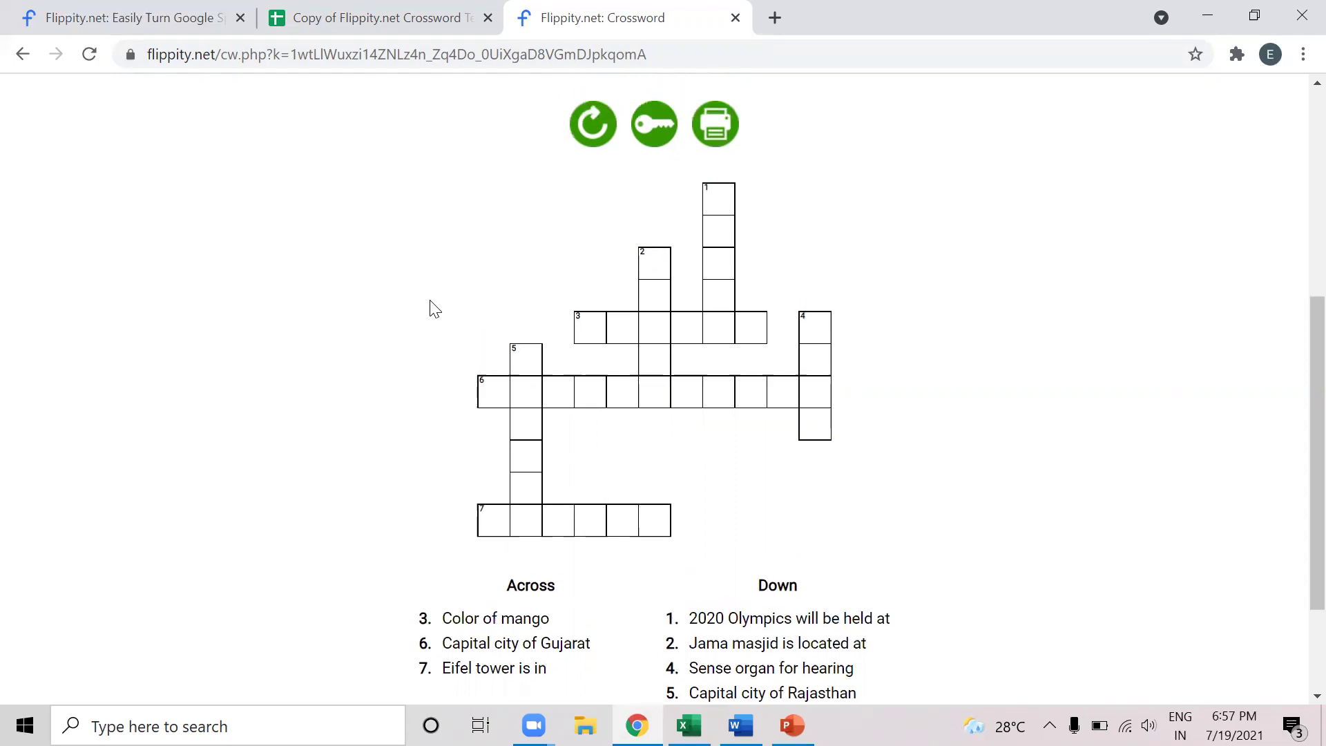
# Step: Regenerate the crossword into a new layout numbered Across 2, 5, 7 and Down 1, 3, 4, 6
pyautogui.click(589, 134)
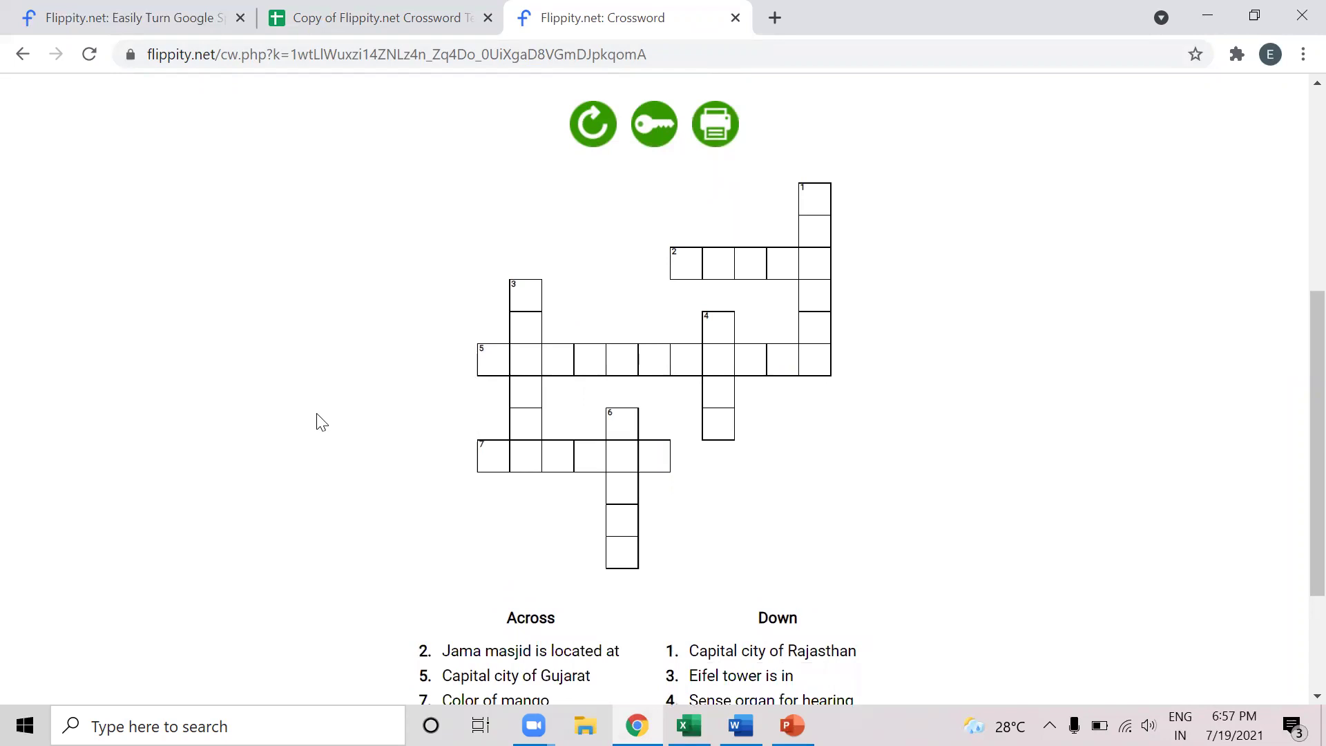
pyautogui.scroll(-1, 322, 421)
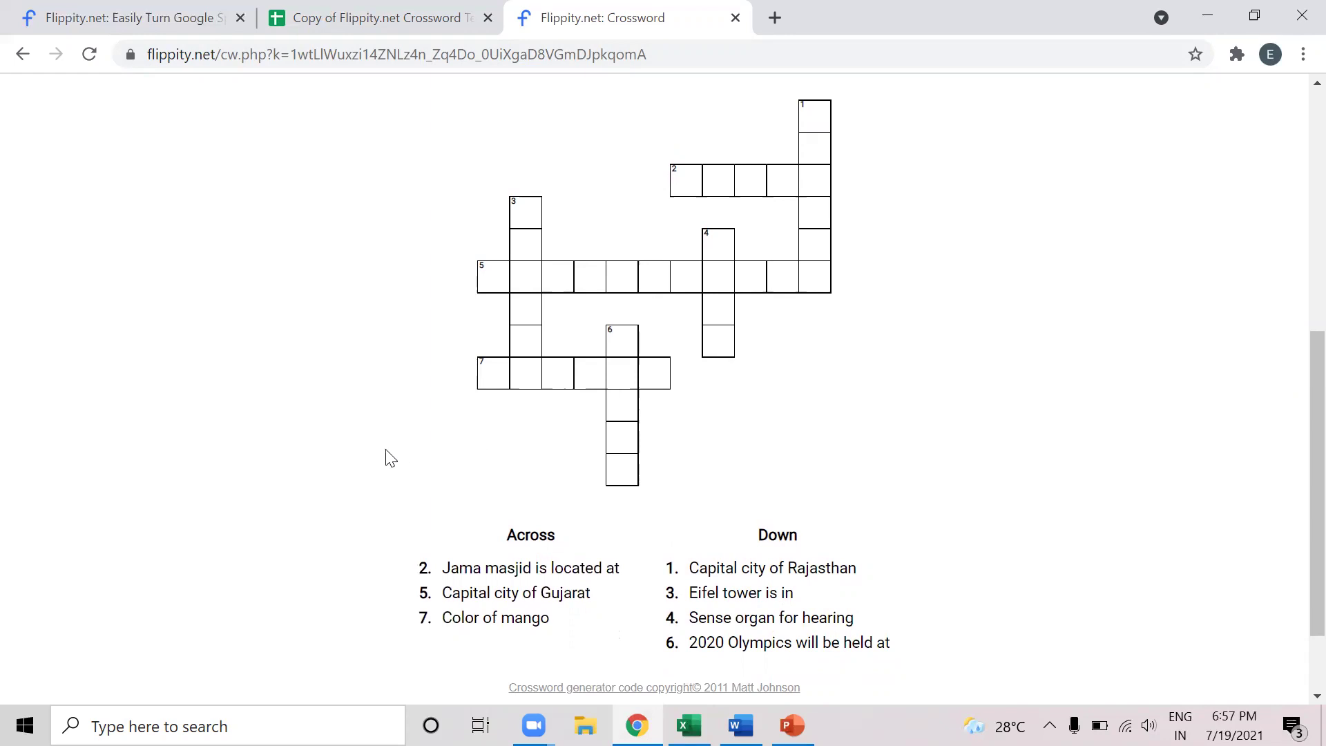
pyautogui.scroll(1, 388, 457)
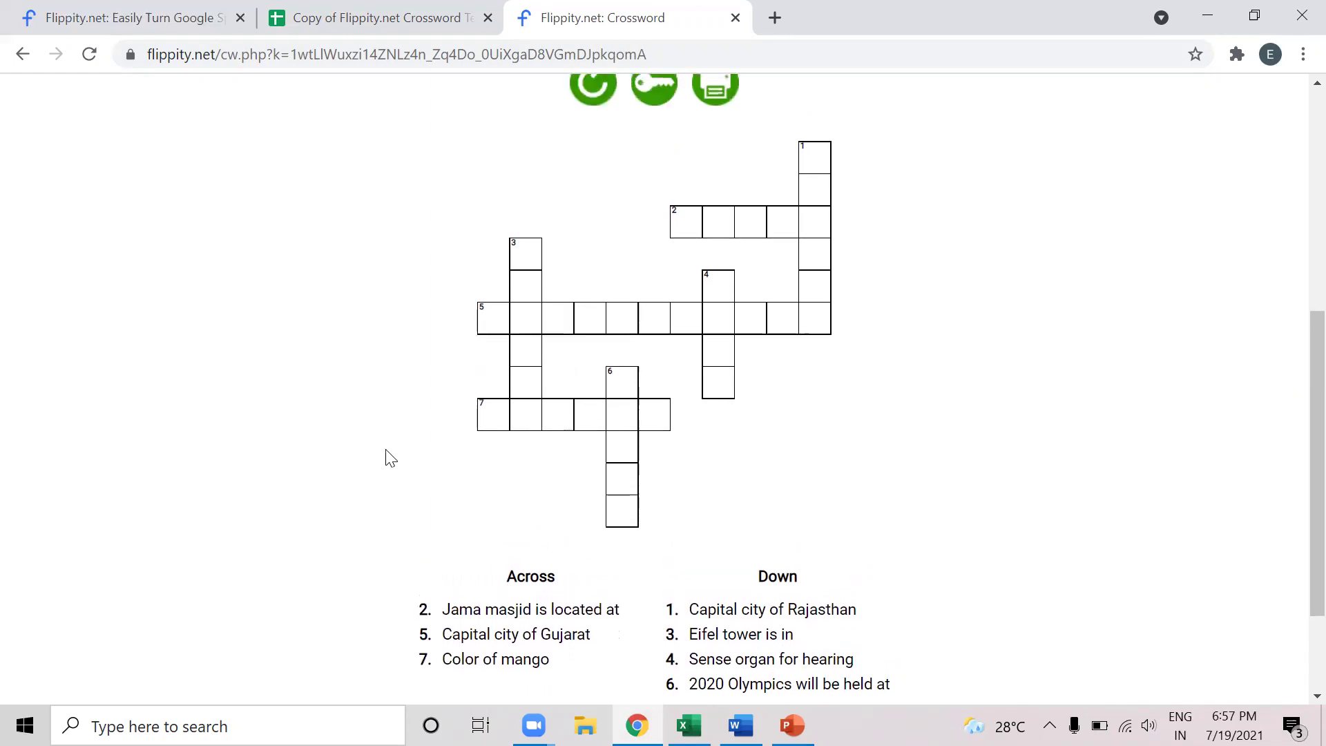
# Step: Print the blank crossword to a PDF named 'Roll no 1' on the Desktop
pyautogui.click(717, 88)
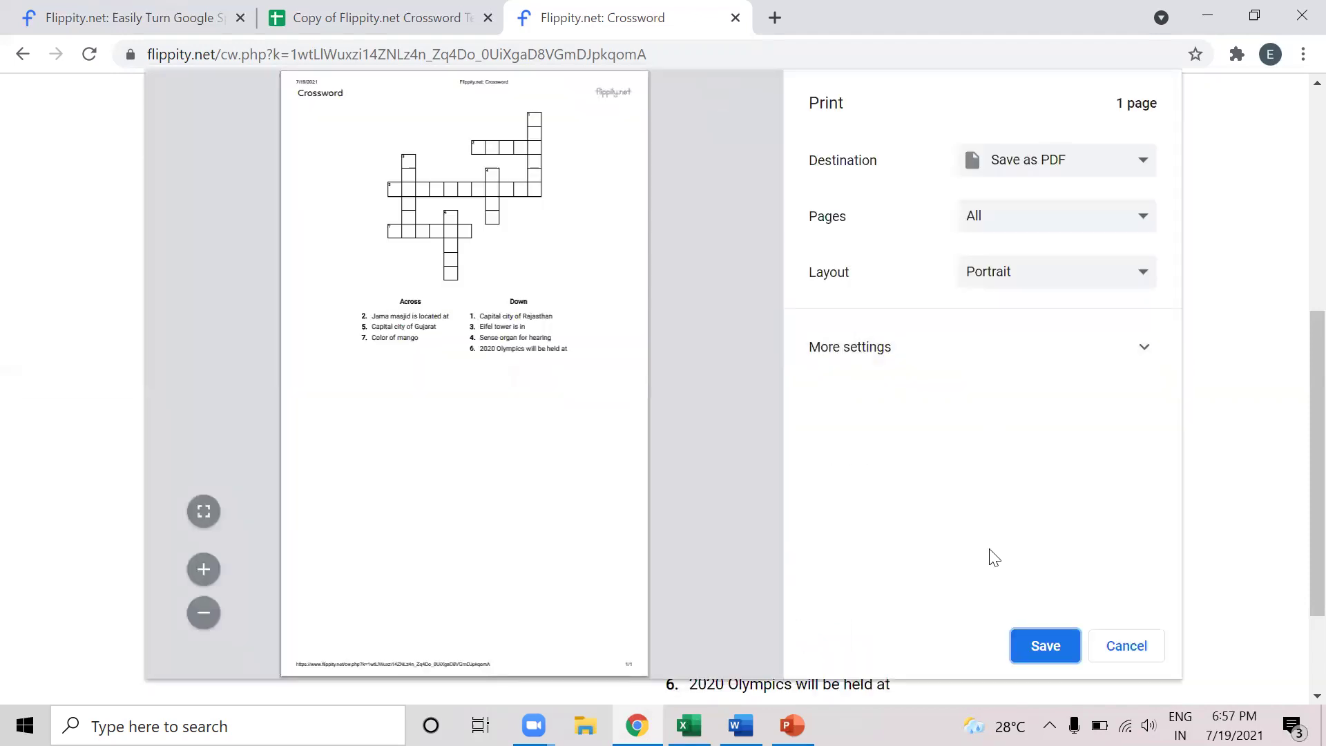
pyautogui.click(1042, 643)
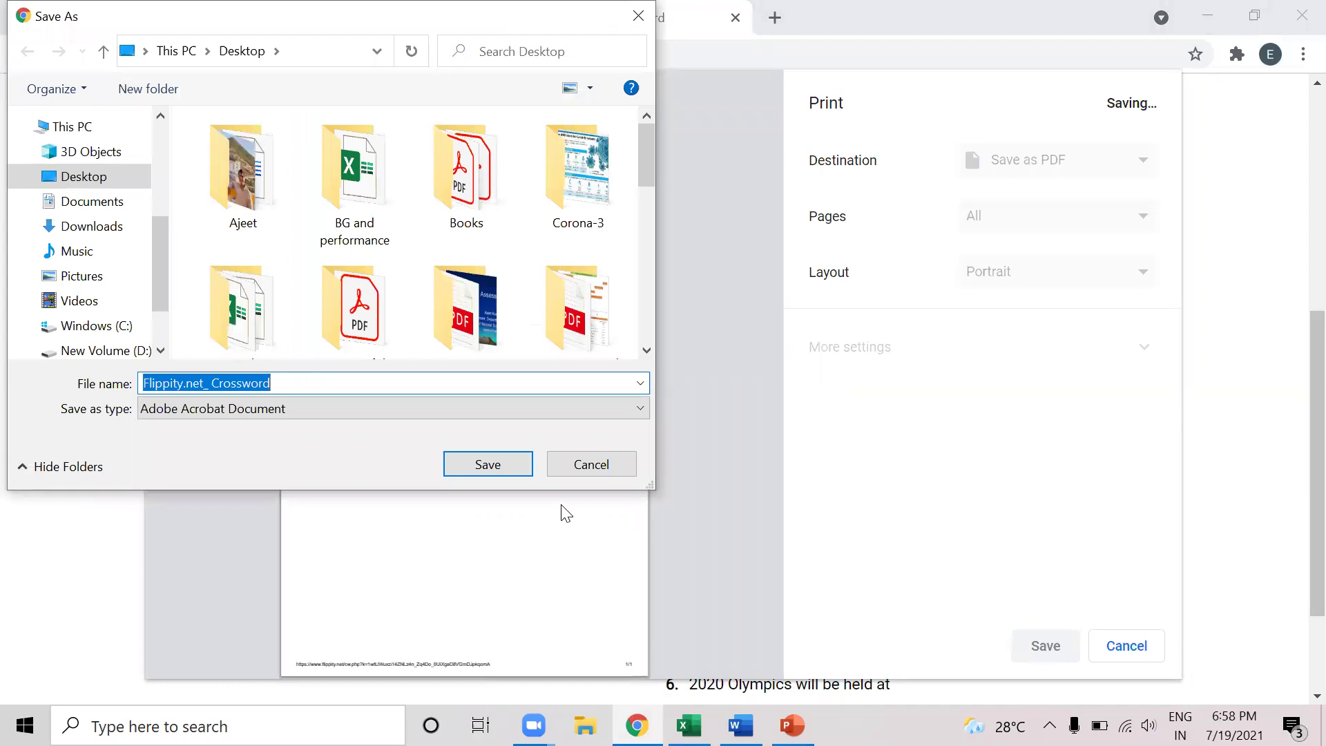
pyautogui.write('R')
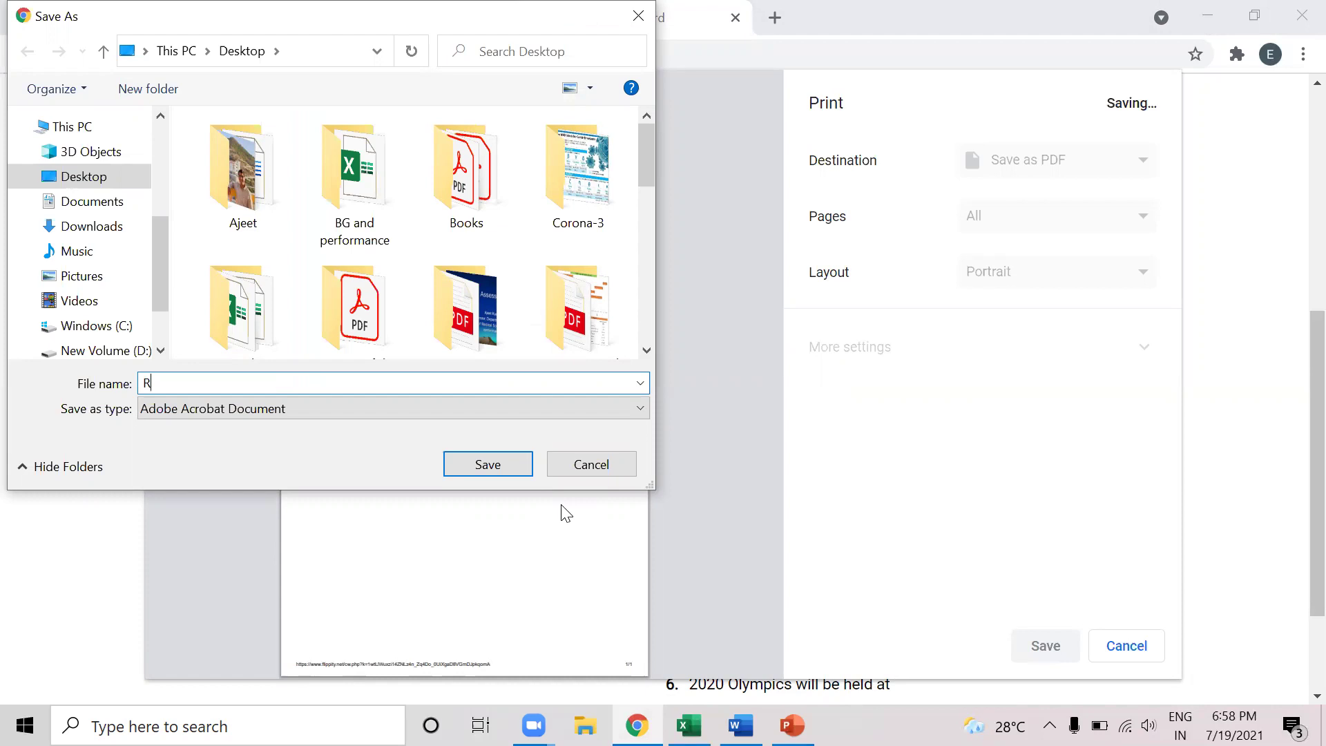
pyautogui.write('oll no 1')
pyautogui.click(476, 461)
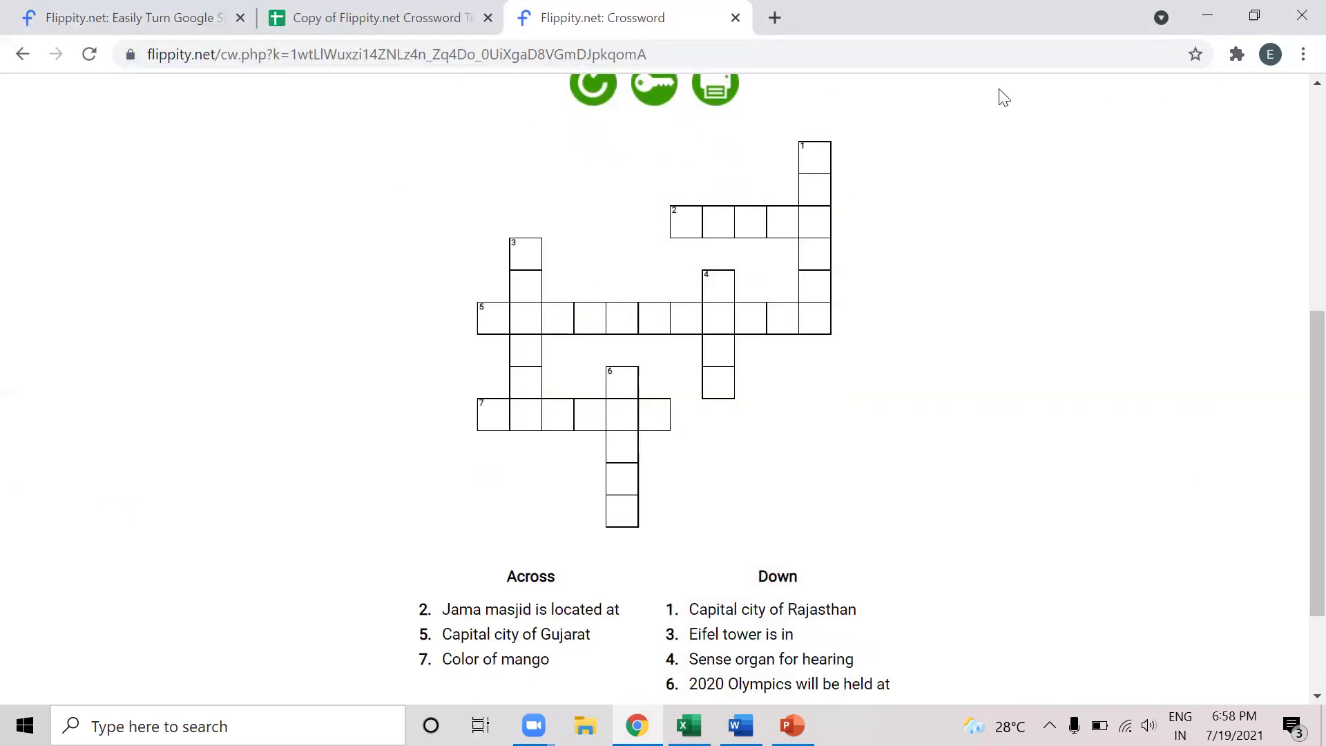
# Step: Clear the open windows off the desktop and open Answer key.pdf to check the filled crossword
pyautogui.click(1209, 13)
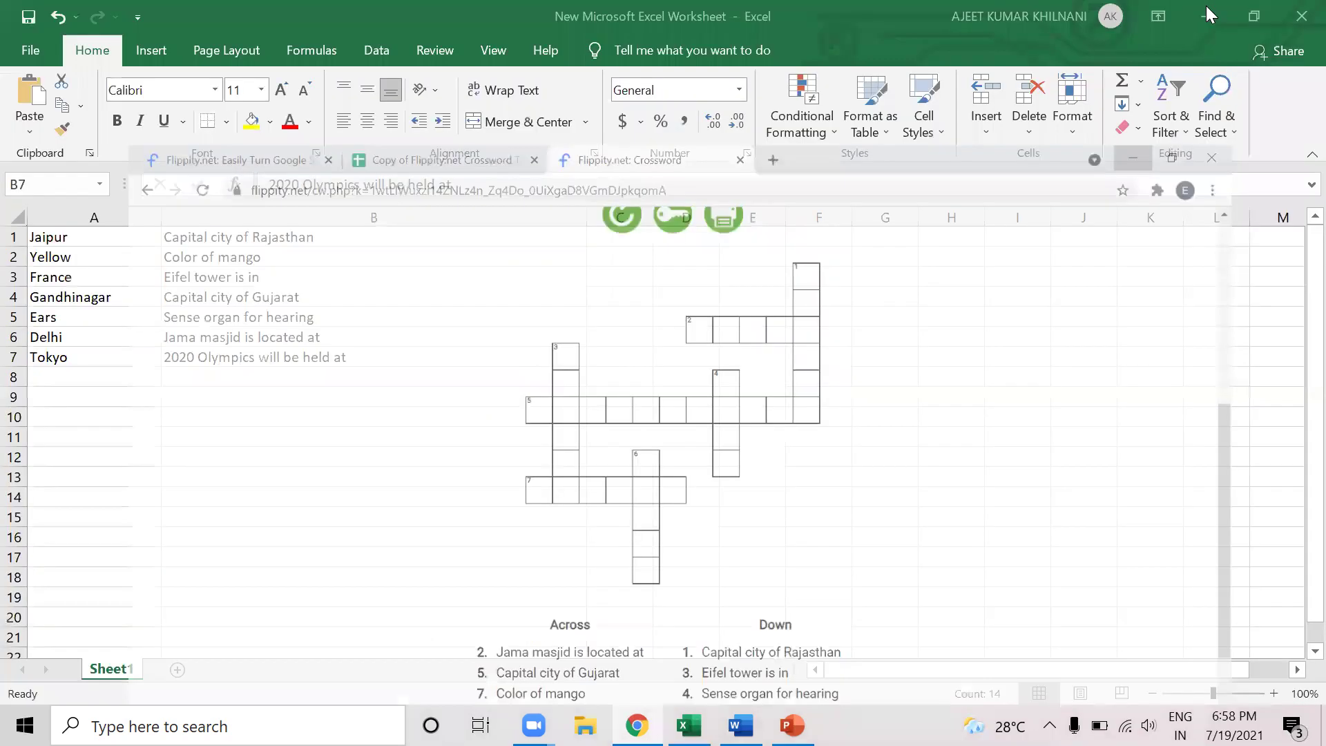
pyautogui.click(1208, 8)
pyautogui.click(1208, 12)
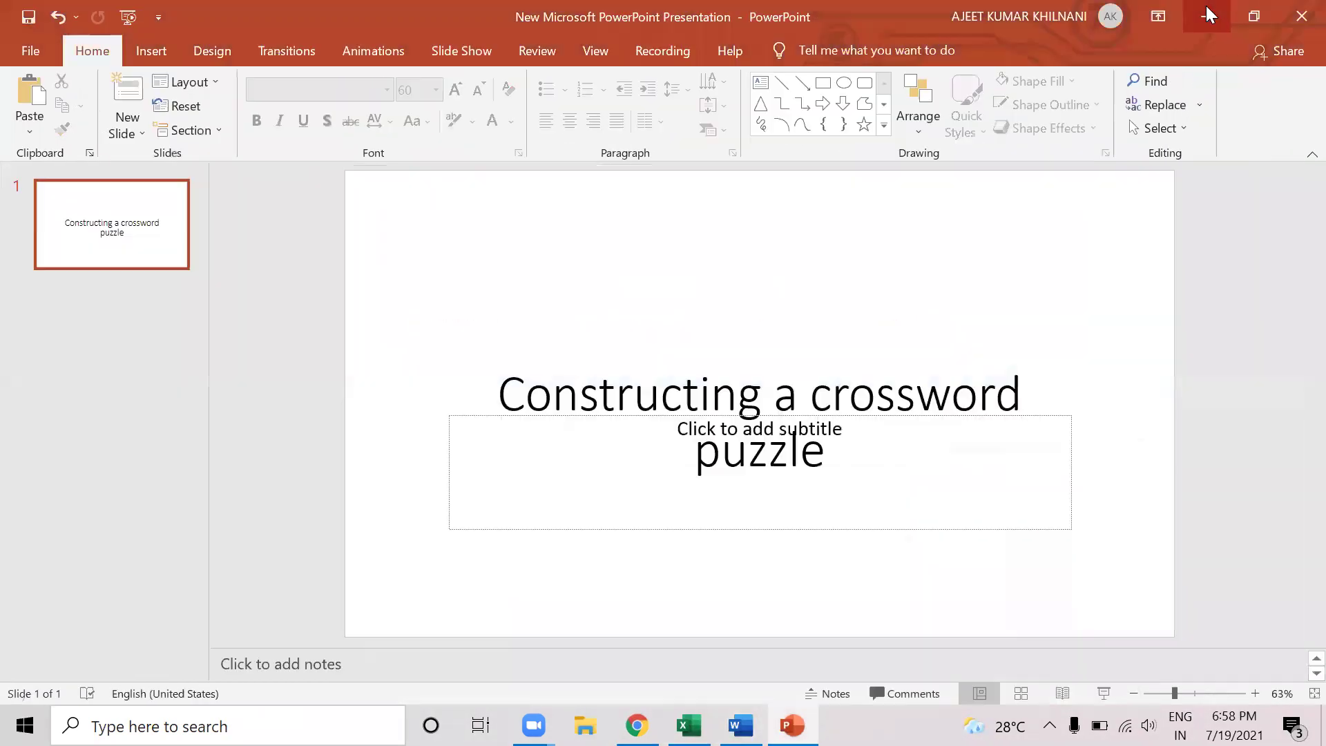
pyautogui.click(1209, 12)
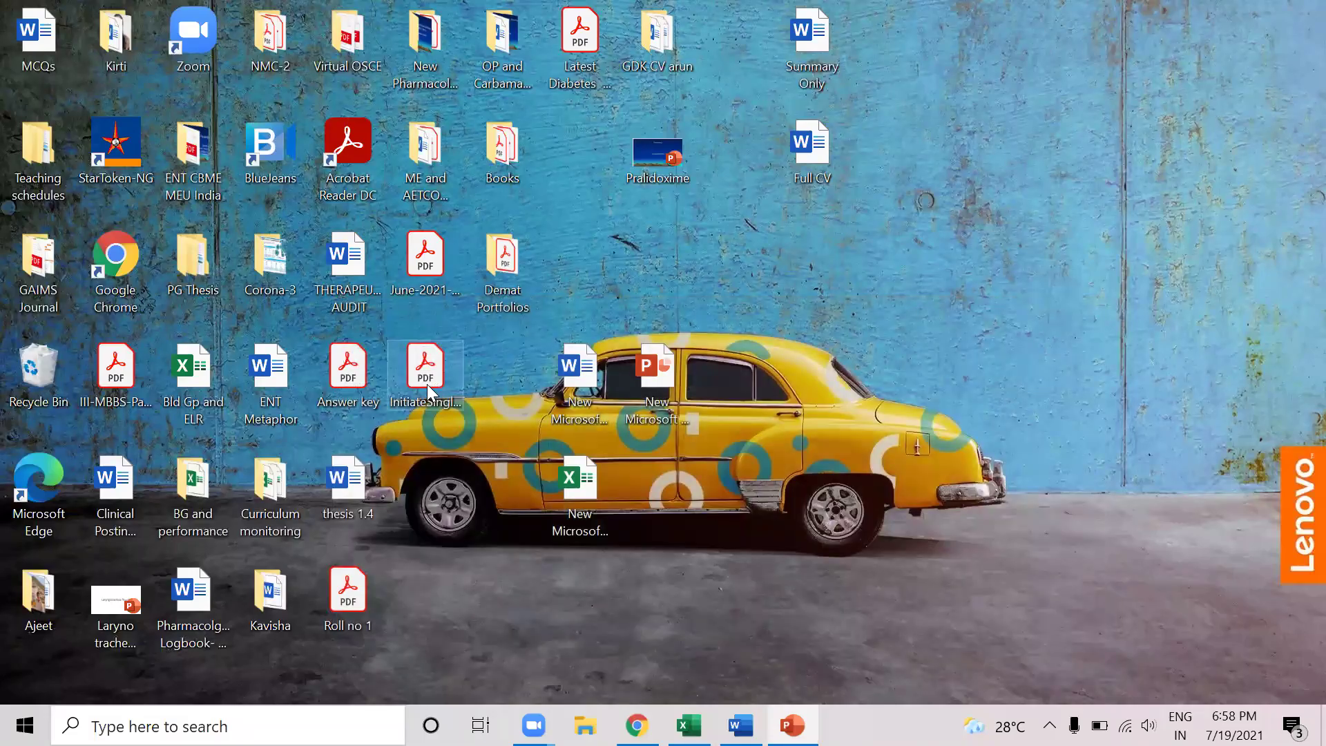
pyautogui.doubleClick(338, 373)
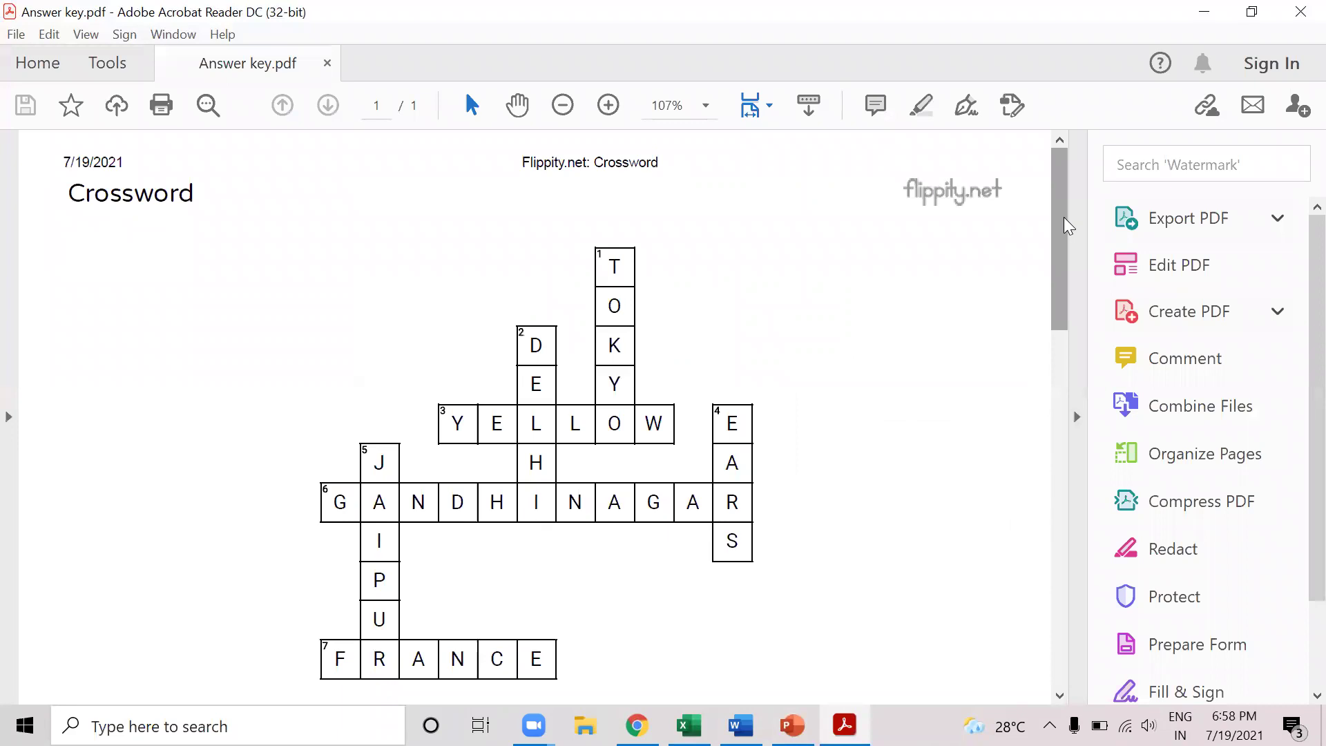
pyautogui.moveTo(1069, 226); pyautogui.dragTo(1098, 219)
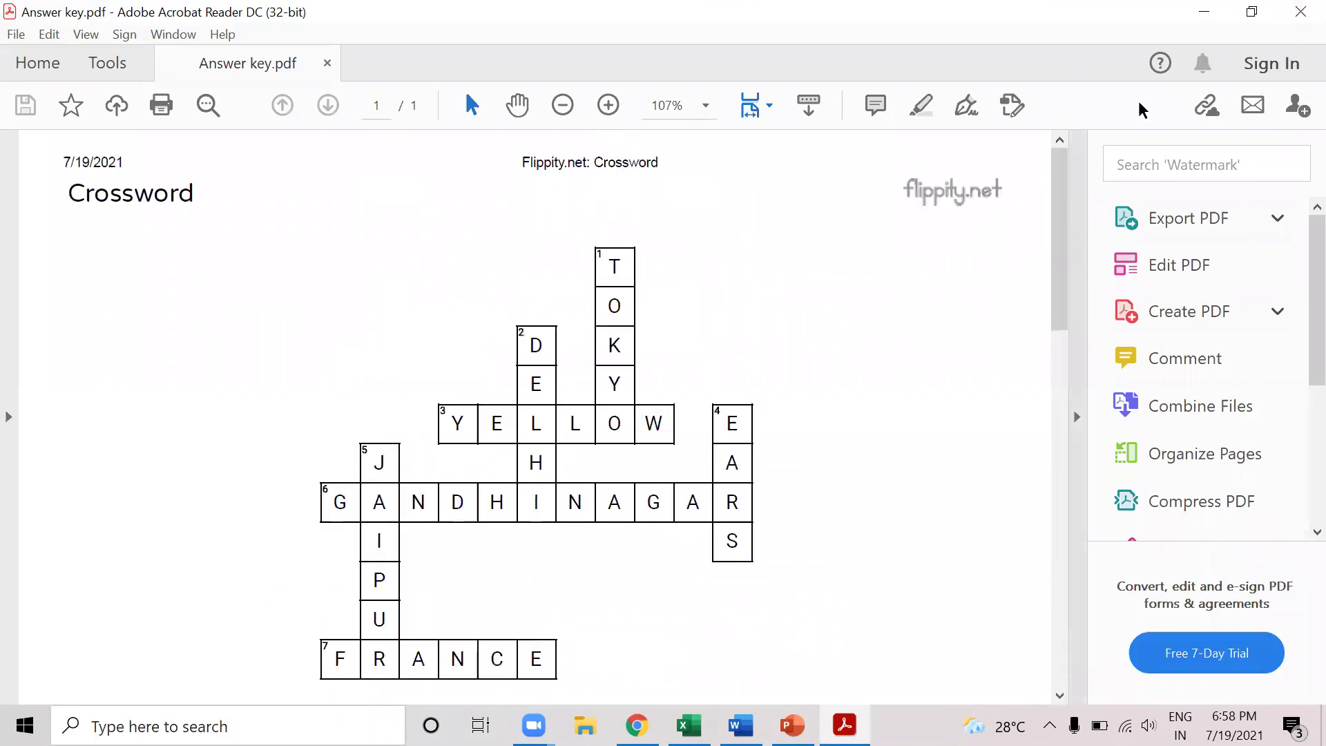
# Step: Open Roll no 1.pdf to check the blank crossword, then return to the browser
pyautogui.click(1202, 12)
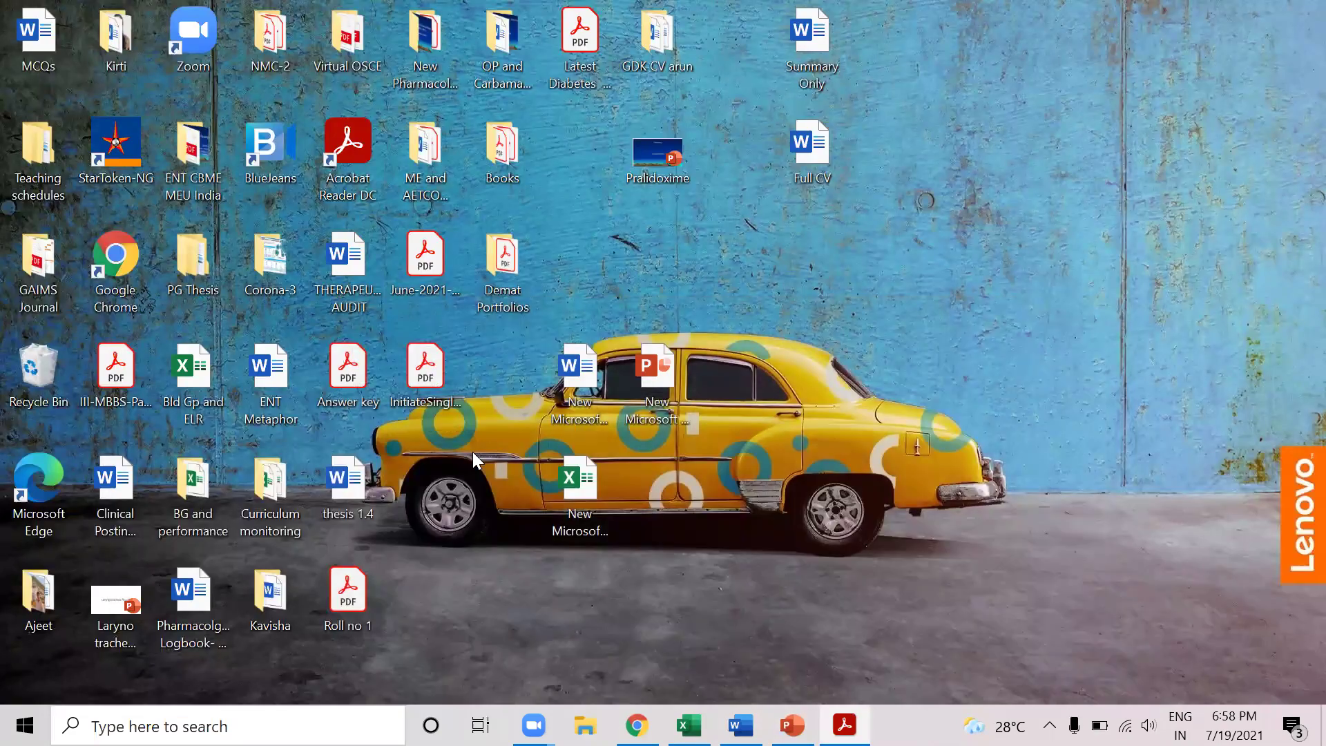
pyautogui.doubleClick(358, 586)
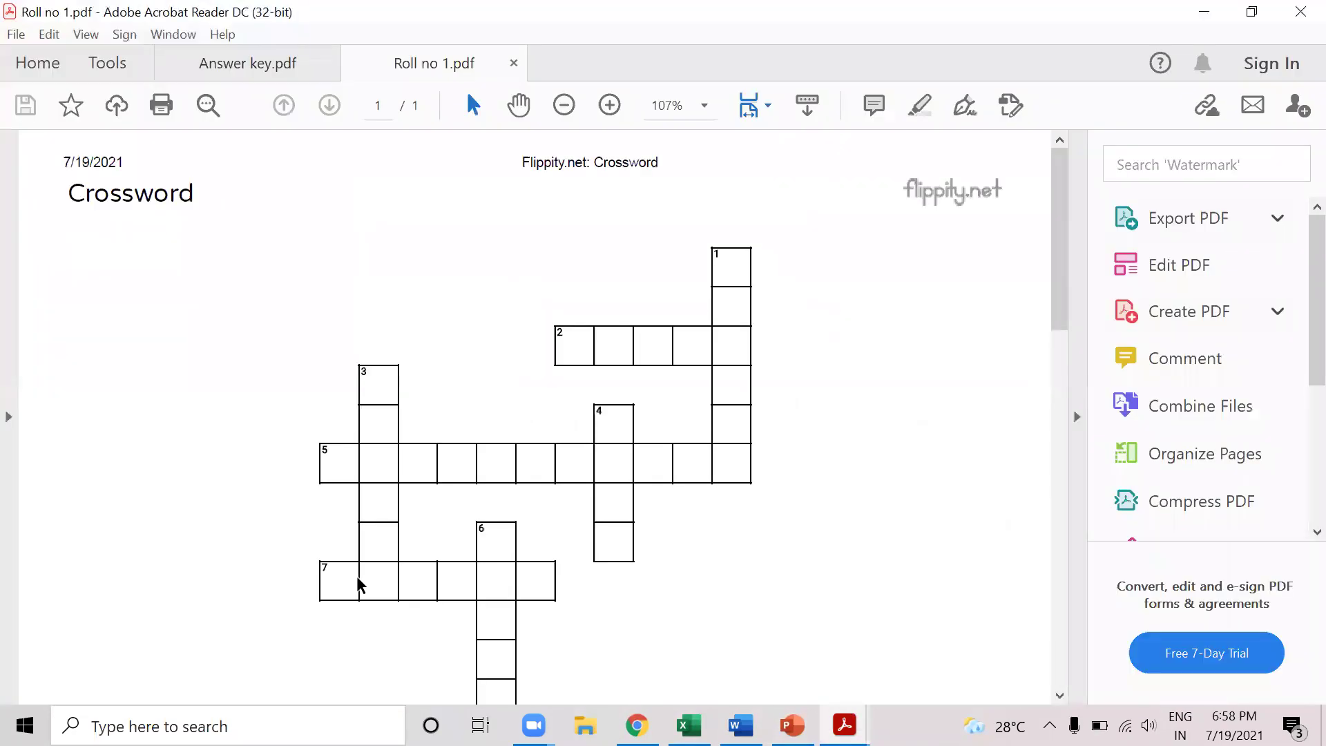
pyautogui.moveTo(1057, 305); pyautogui.dragTo(1041, 485)
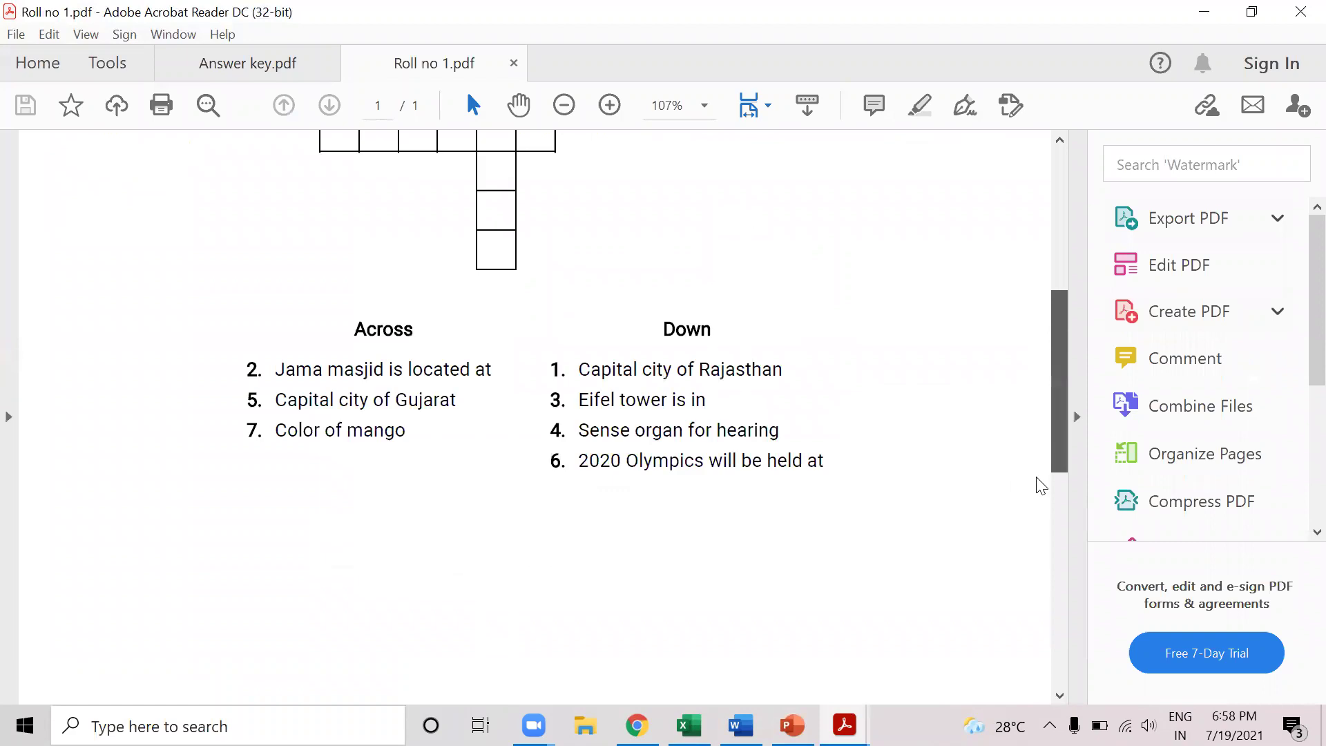
pyautogui.scroll(5, 1036, 364)
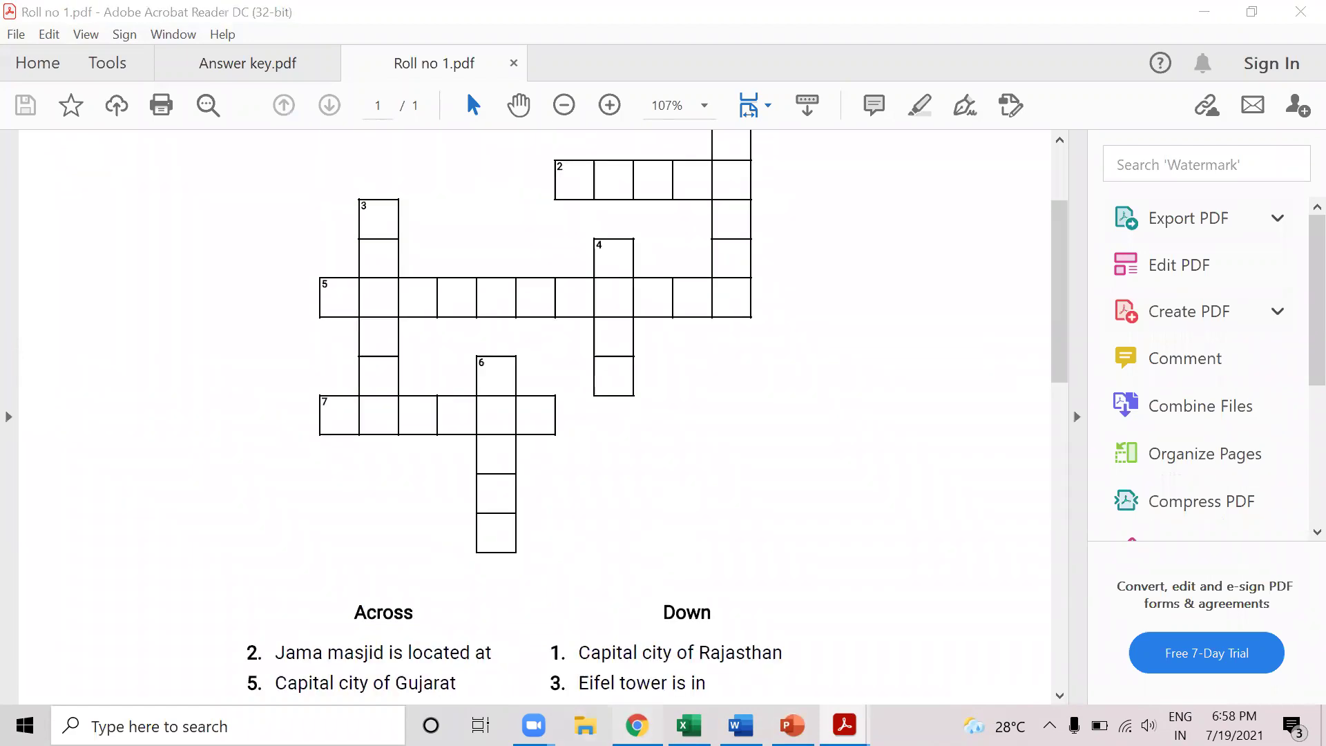
pyautogui.hotkey('alt', 'Tab')
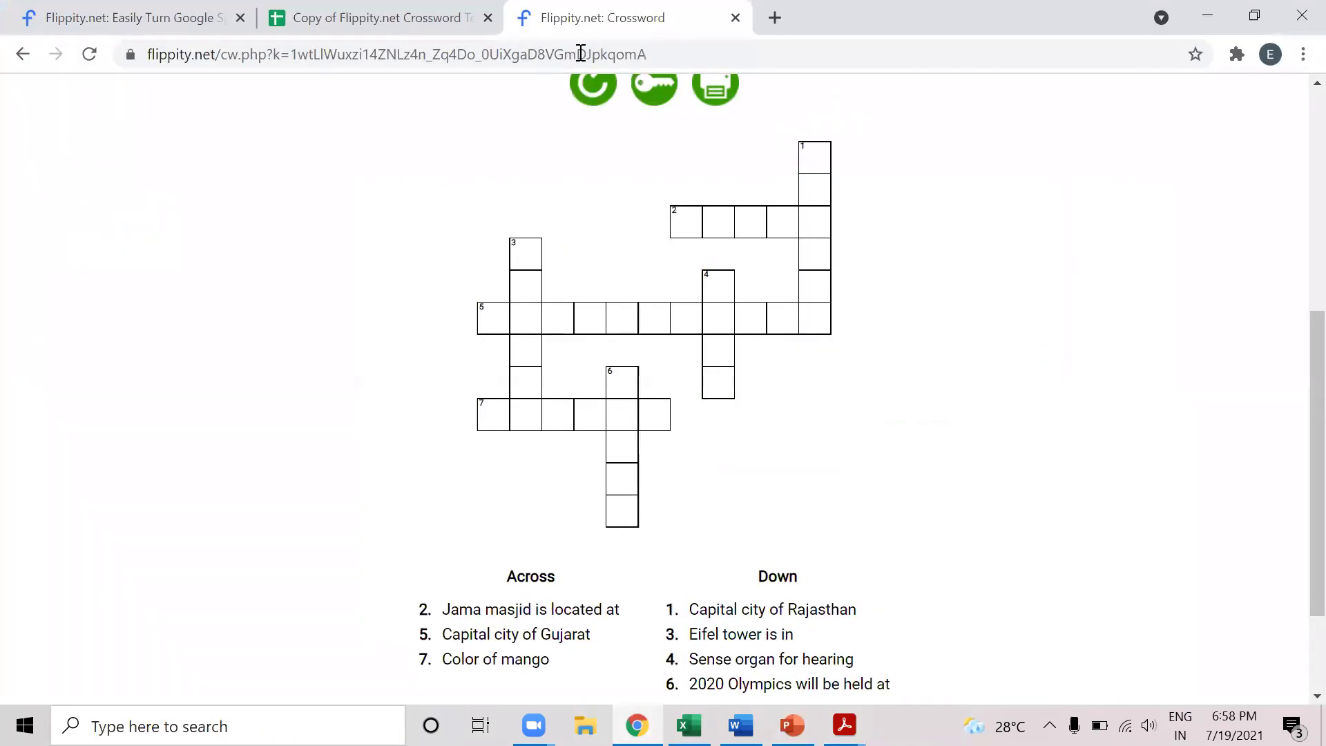
# Step: Regenerate twice so Rajasthan's capital becomes Across 3 and Gujarat's capital Down 1
pyautogui.click(594, 98)
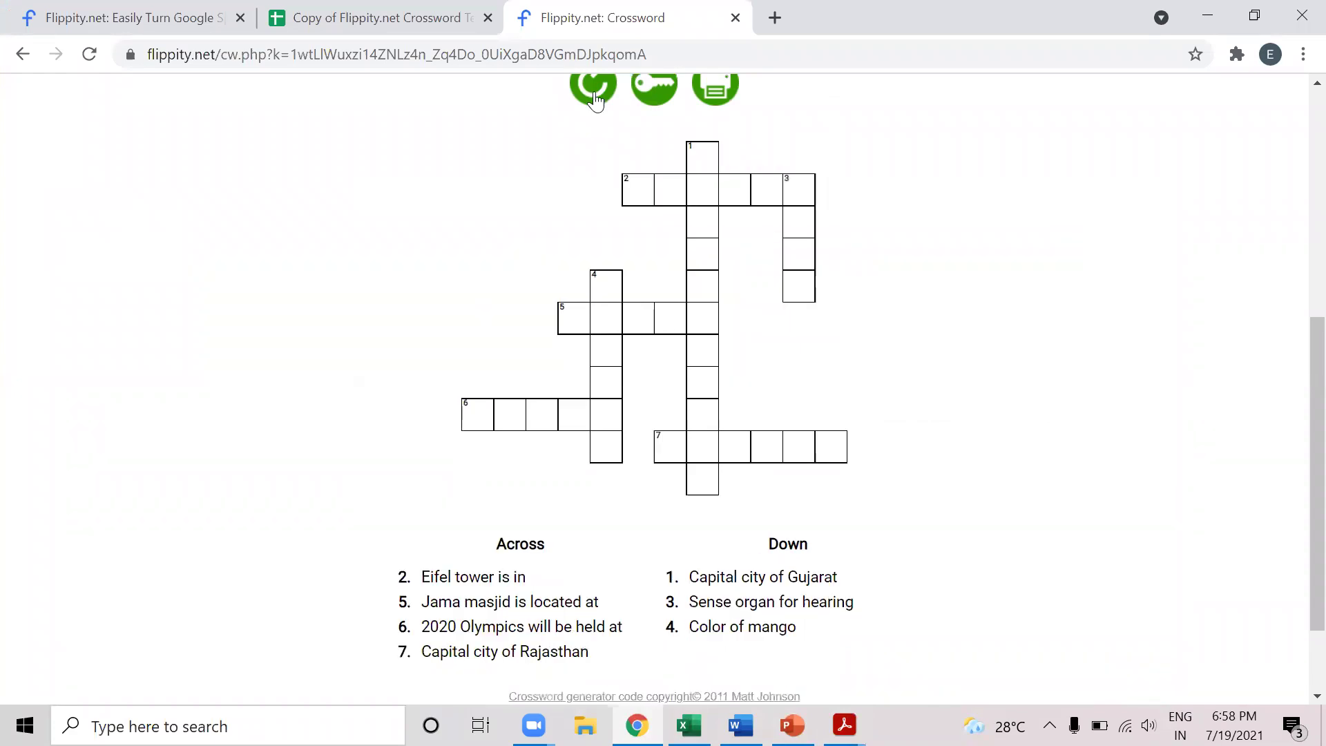
pyautogui.click(594, 98)
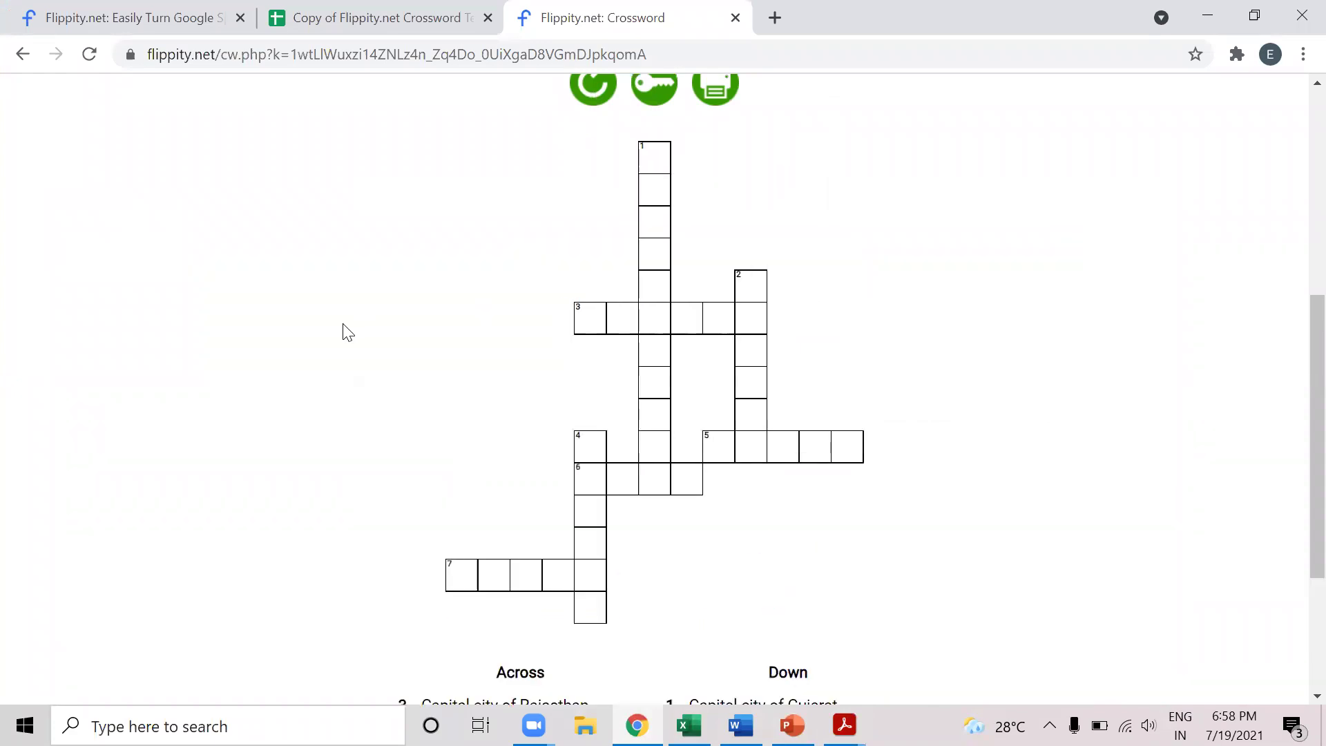
pyautogui.scroll(-1, 347, 332)
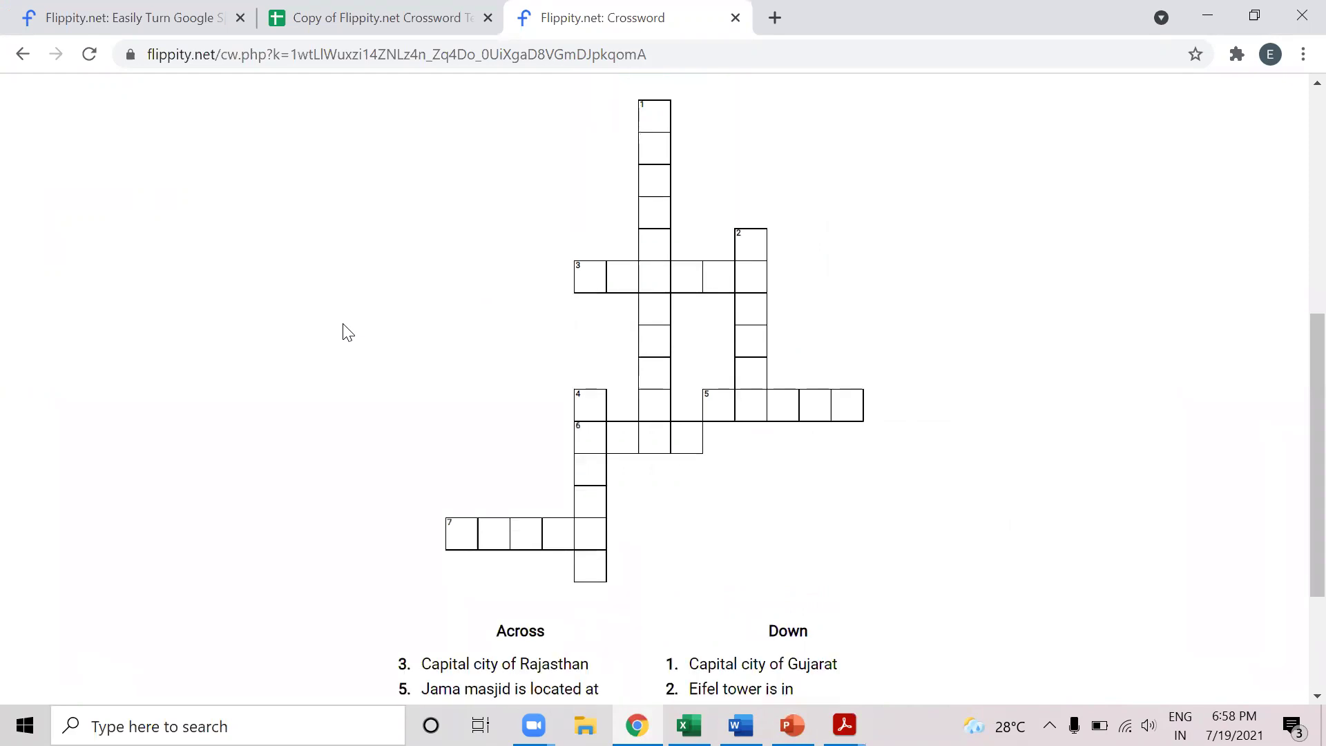